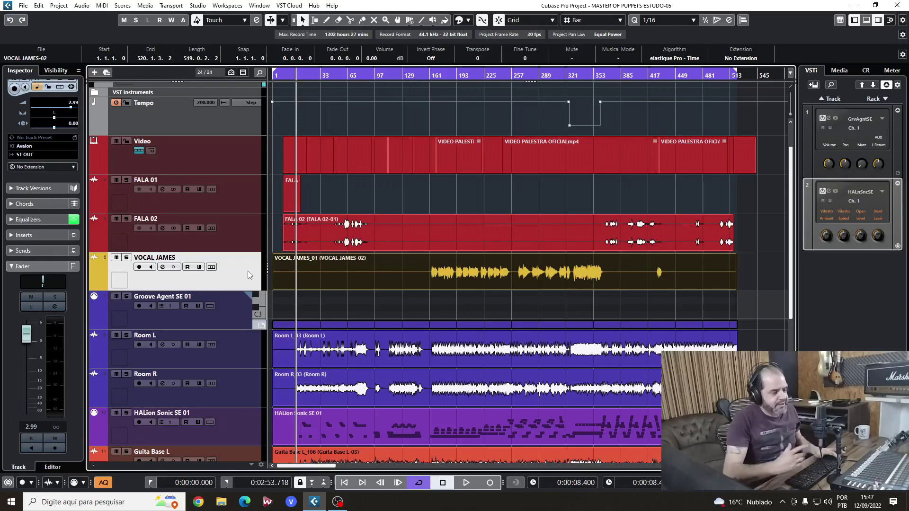
Open the MixConsole and review the VOCAL JAMES channel settings, including its equalizer curve.
key(F3)
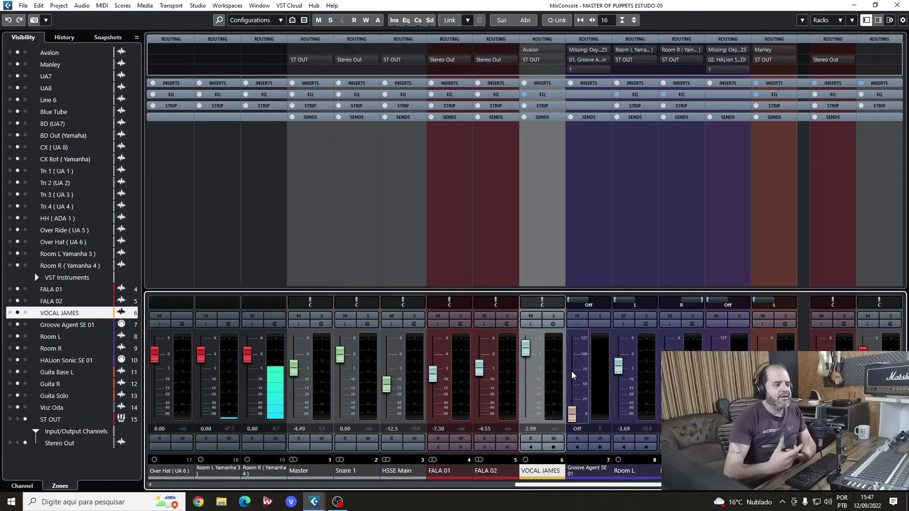
click(553, 325)
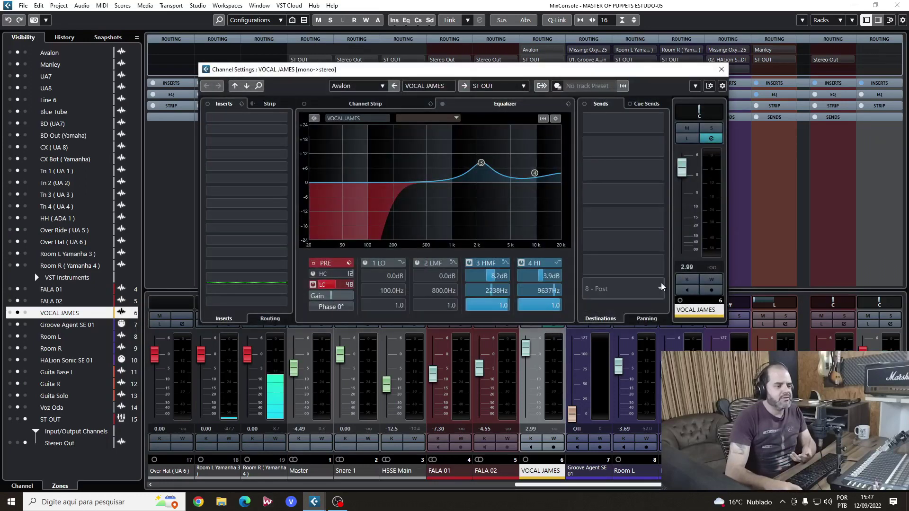
click(721, 70)
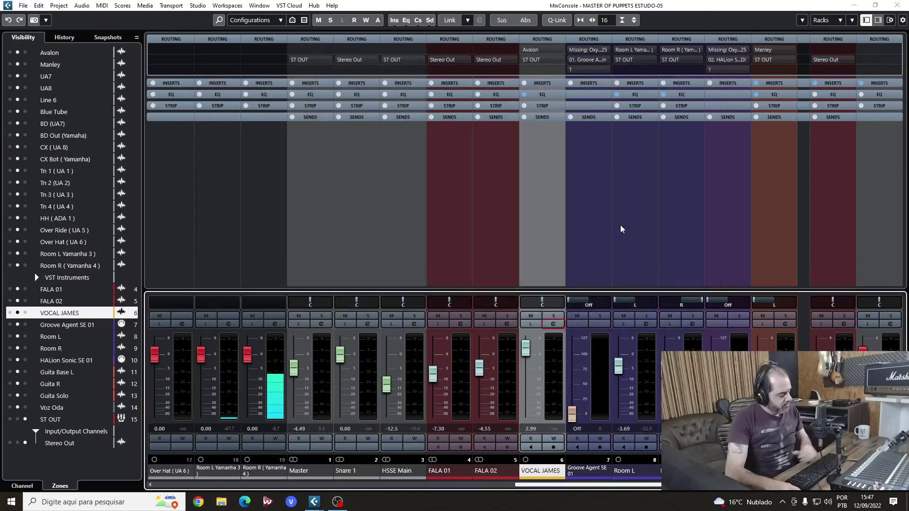
key(F3)
key(F3)
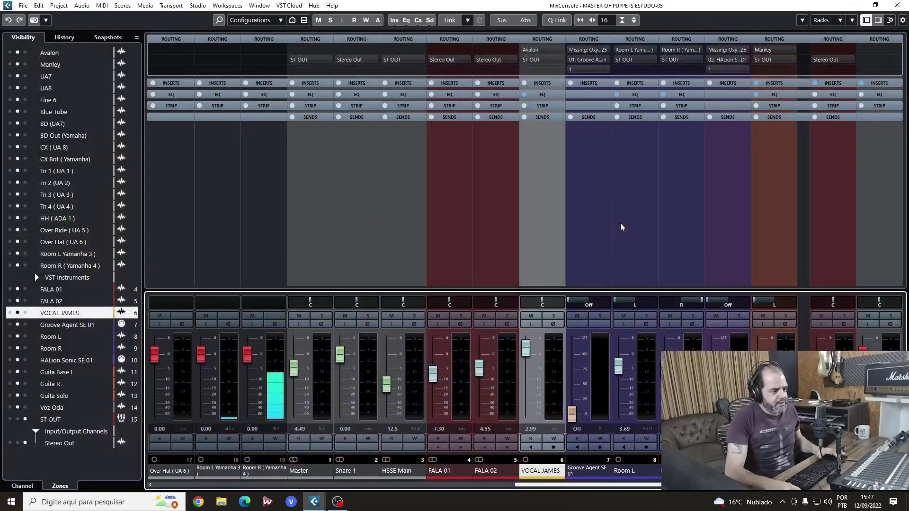
key(e)
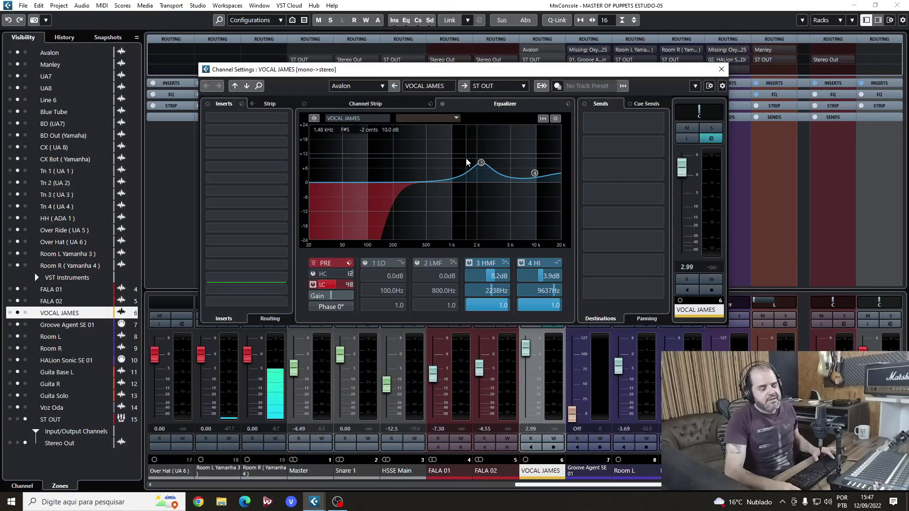
click(721, 69)
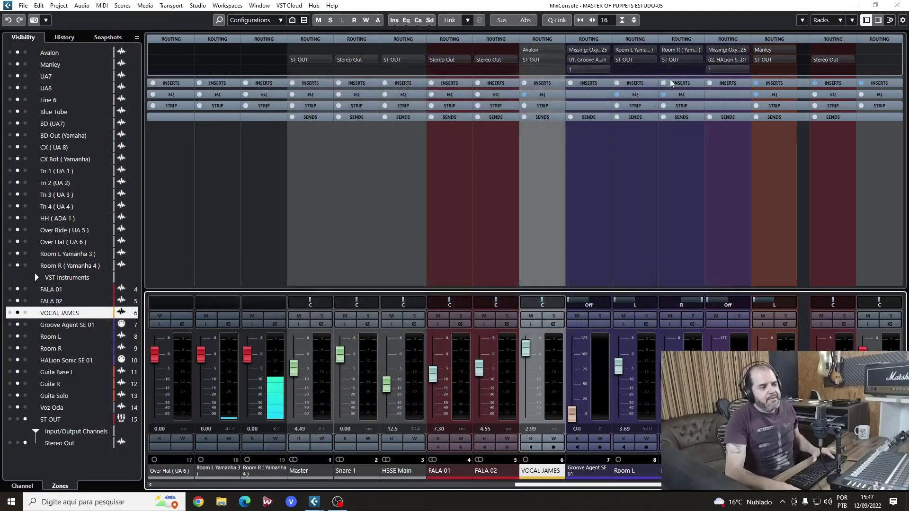
Expand the EQ rack in the mixer and raise band 3 on the VOCAL JAMES channel to about 12.6 dB at 2367 Hz.
click(548, 95)
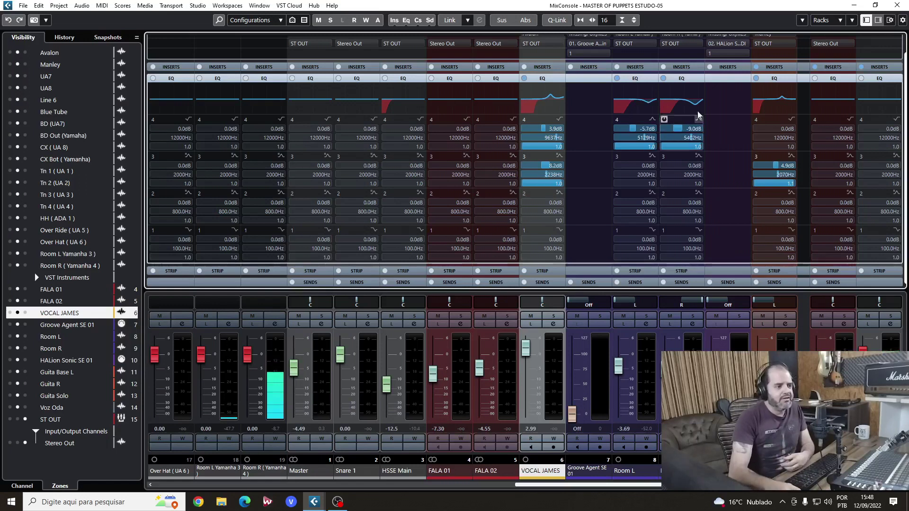
click(544, 102)
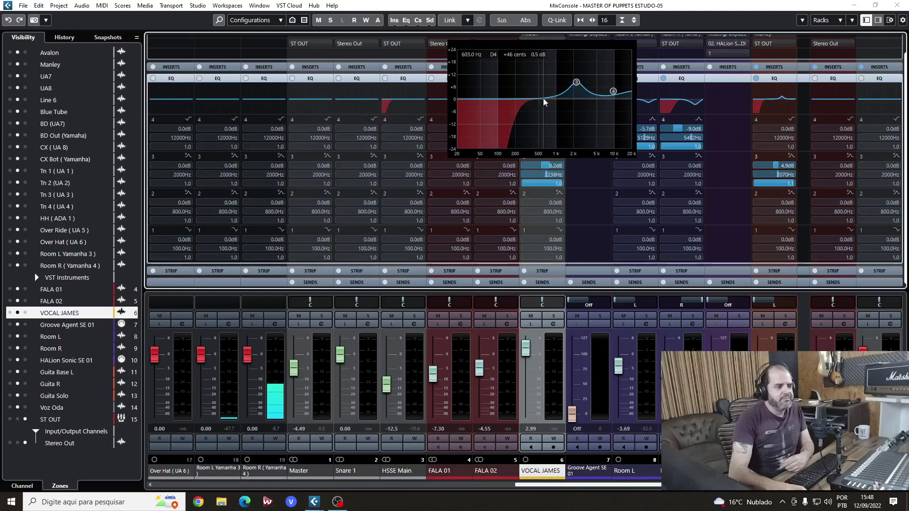
mouse_move(581, 83)
mouse_down()
mouse_move(558, 71)
mouse_move(568, 90)
mouse_move(574, 76)
mouse_move(580, 118)
mouse_move(592, 101)
mouse_move(586, 78)
mouse_move(566, 80)
mouse_move(588, 93)
mouse_move(583, 124)
mouse_move(579, 76)
mouse_up()
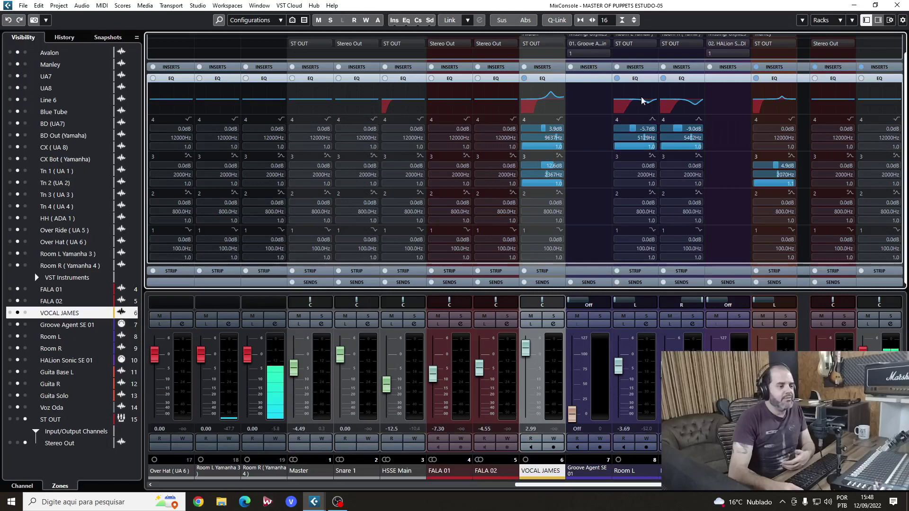
mouse_move(637, 101)
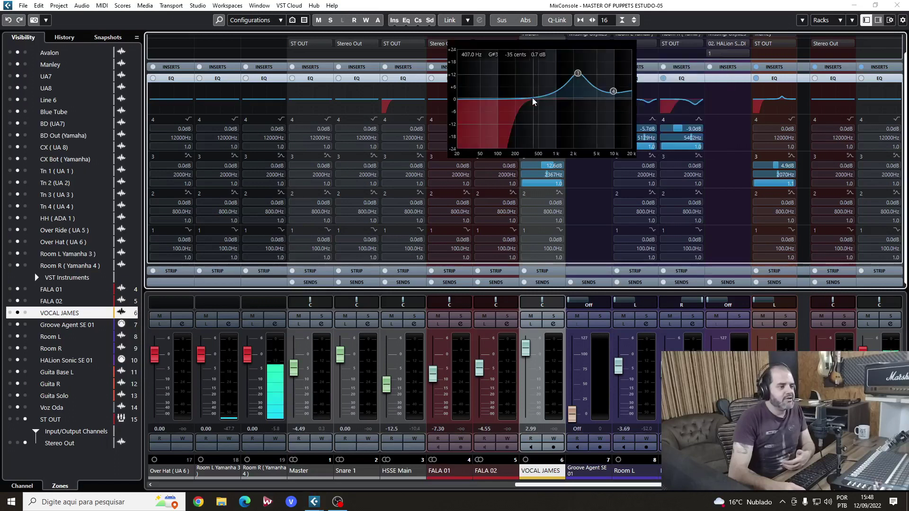
mouse_move(535, 100)
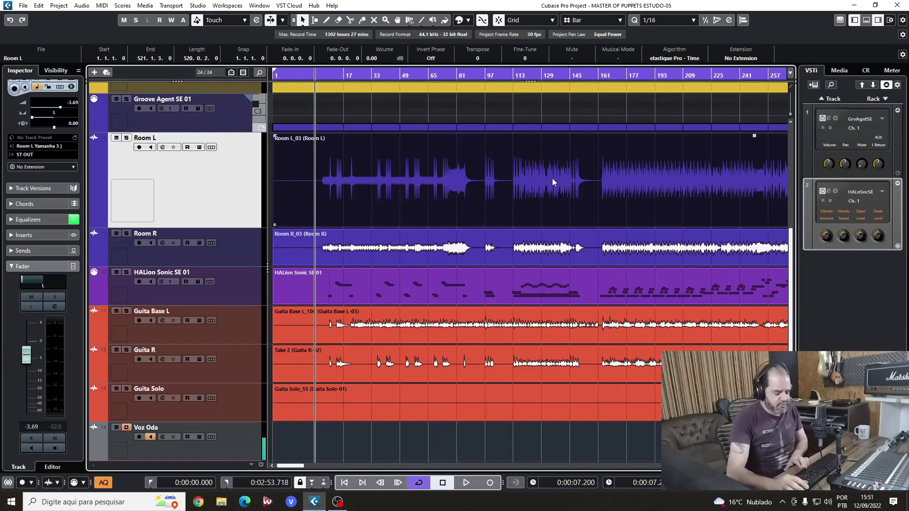
Split the Room L event at about ten points spread along the whole song.
key(g)
key(g)
key(g)
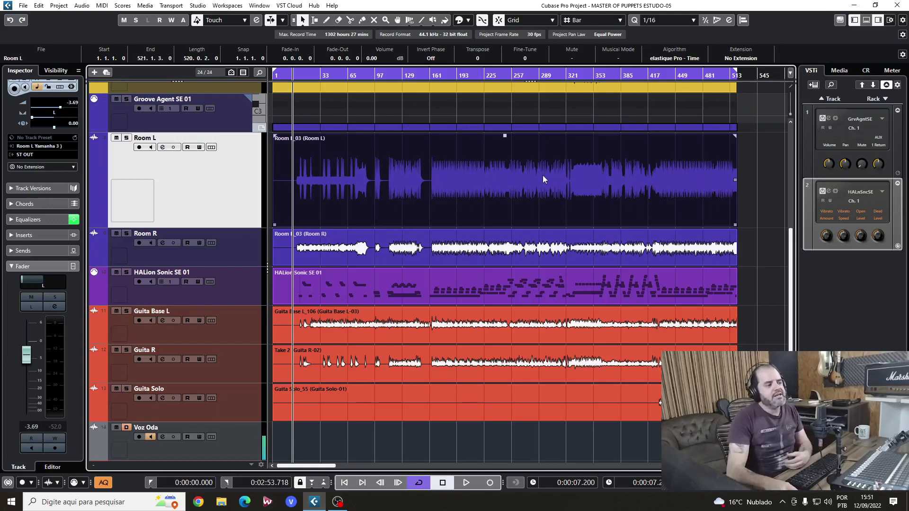
click(302, 189)
click(338, 188)
click(371, 187)
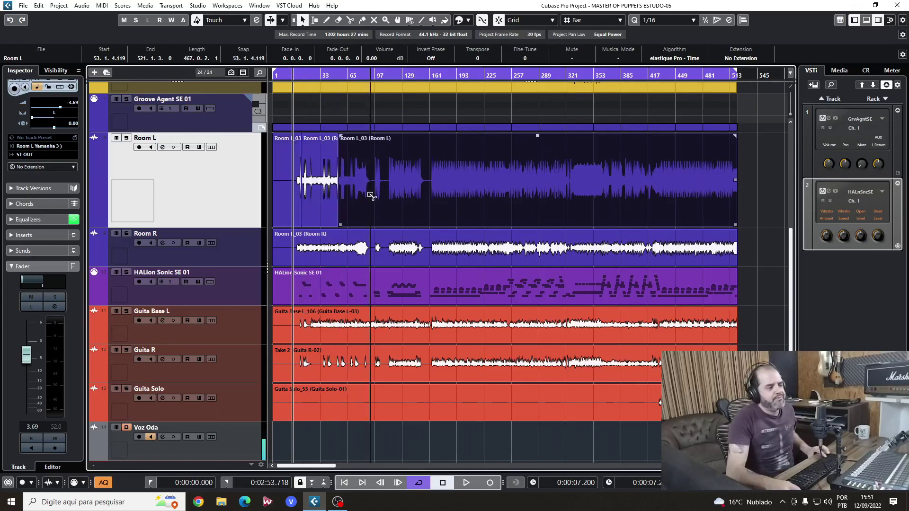
click(448, 186)
click(488, 185)
click(531, 184)
click(578, 183)
click(608, 183)
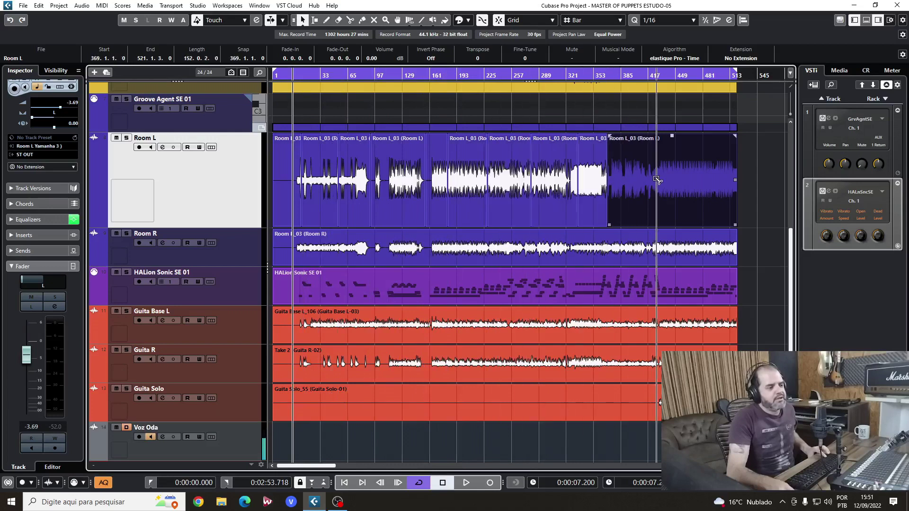
click(657, 181)
click(691, 179)
click(719, 178)
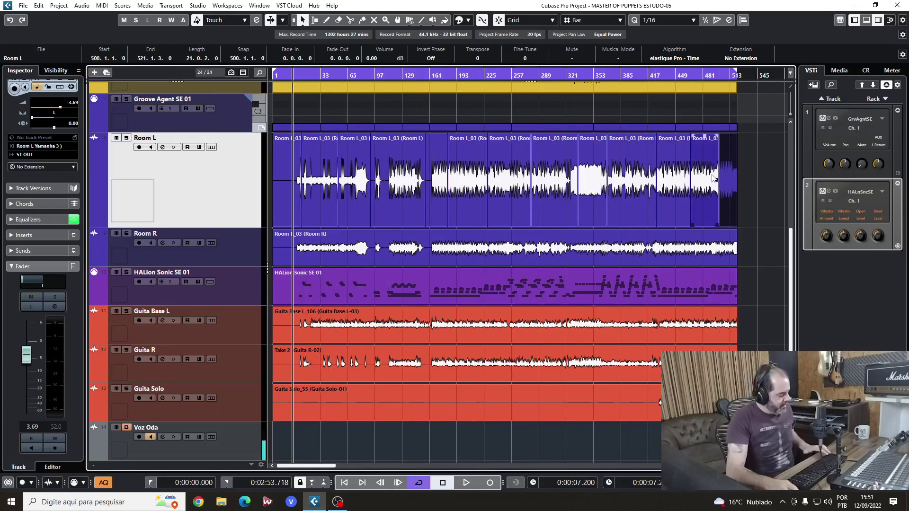
Undo all the splits made on the Room L event.
key(ctrl+z)
key(ctrl+z)
key(ctrl+z)
key(ctrl+z)
key(ctrl+z)
key(ctrl+z)
key(ctrl+z)
key(ctrl+z)
key(ctrl+z)
key(ctrl+z)
key(ctrl+z)
key(ctrl+z)
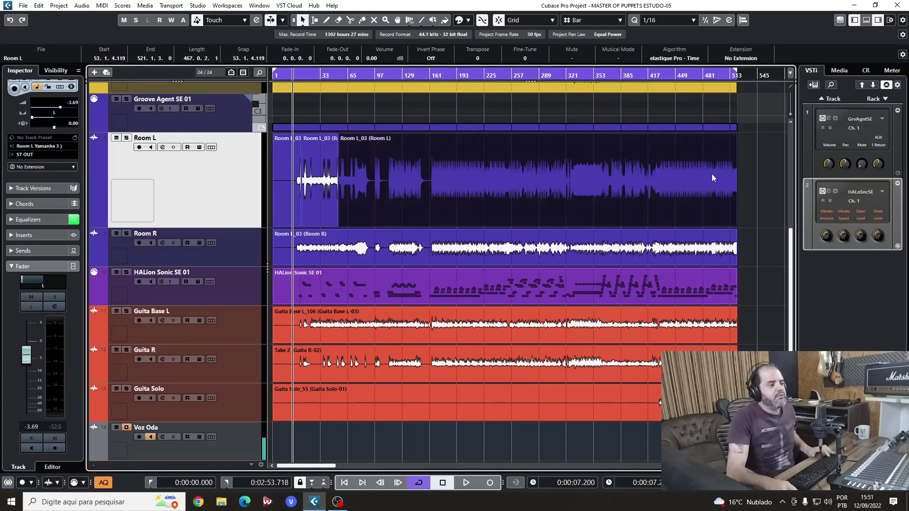
key(h)
key(h)
key(g)
key(h)
key(g)
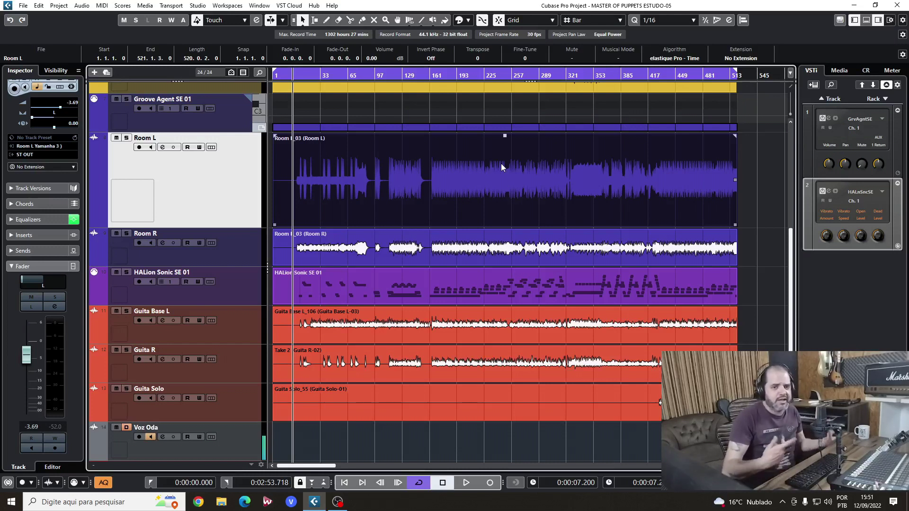
Cut the Room L event into many pieces along the song, starting with the Split tool and continuing with the Object Selection tool.
right_click(436, 156)
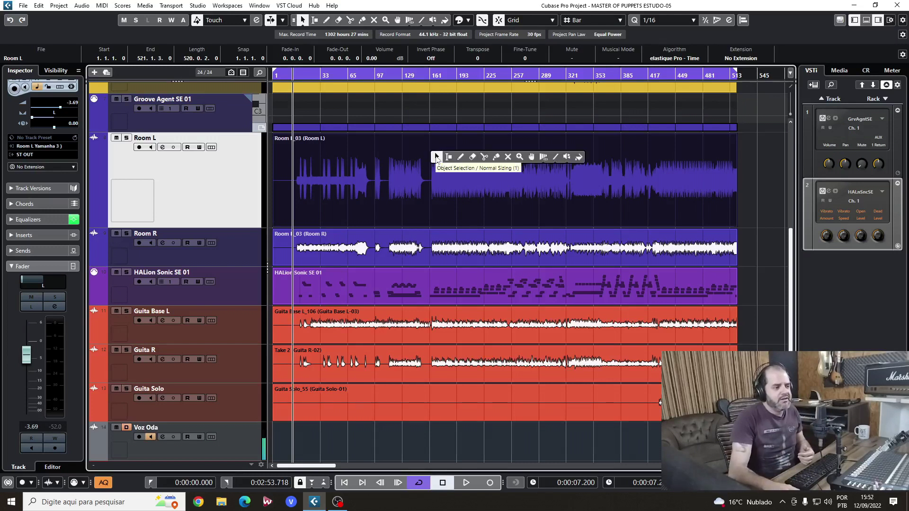
click(484, 157)
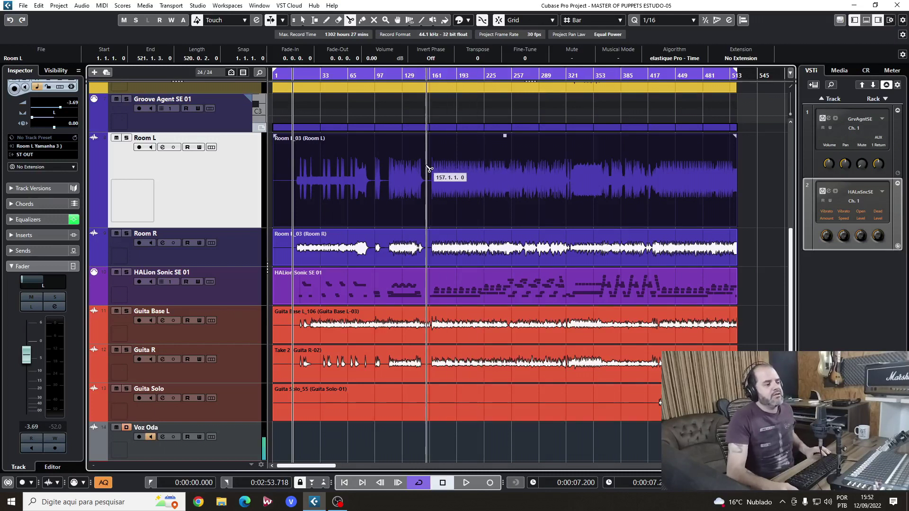
click(298, 188)
key(1)
click(309, 180)
click(332, 179)
drag(333, 179, 590, 176)
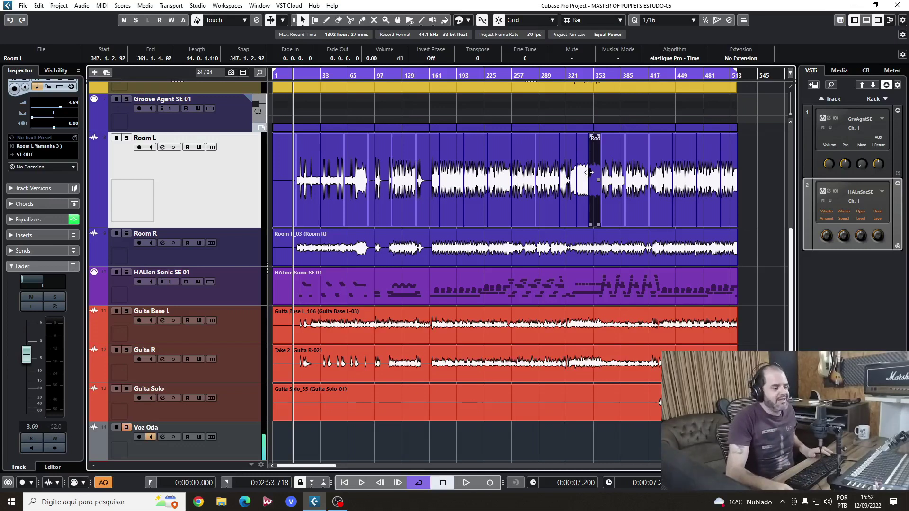
click(590, 172)
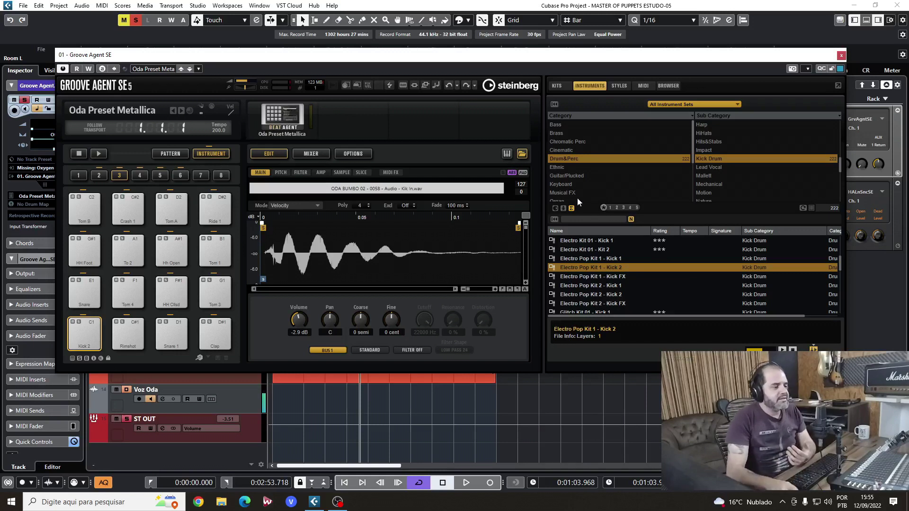
Select the Kick 2 pad in Groove Agent SE and view the Musical attributes available for the browser's Category column.
click(93, 337)
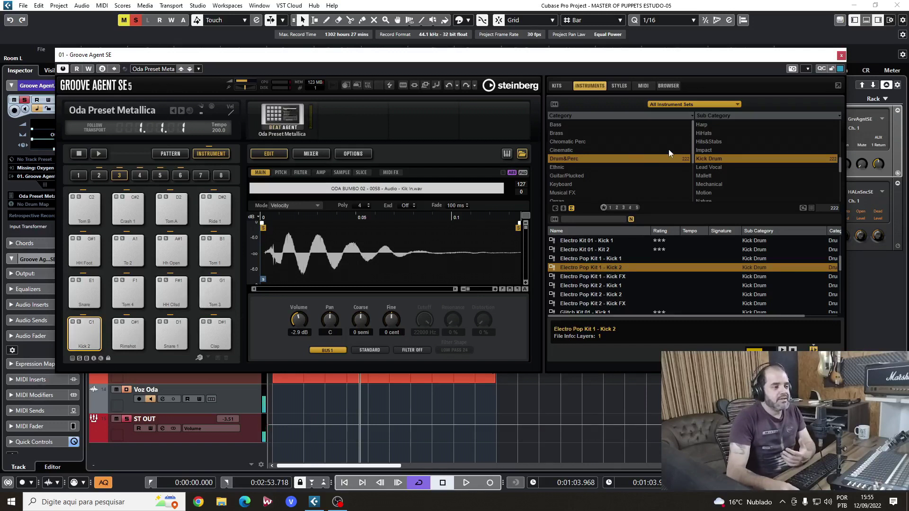
click(577, 116)
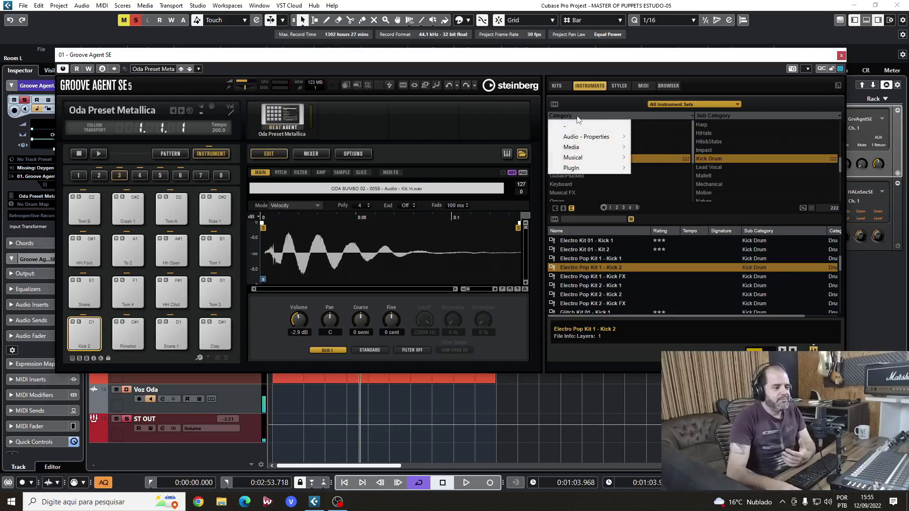
mouse_move(585, 158)
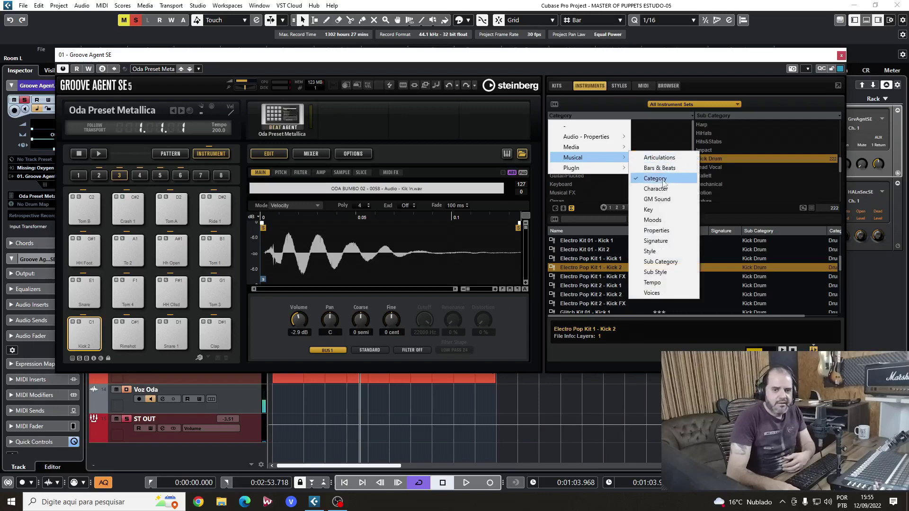
click(622, 63)
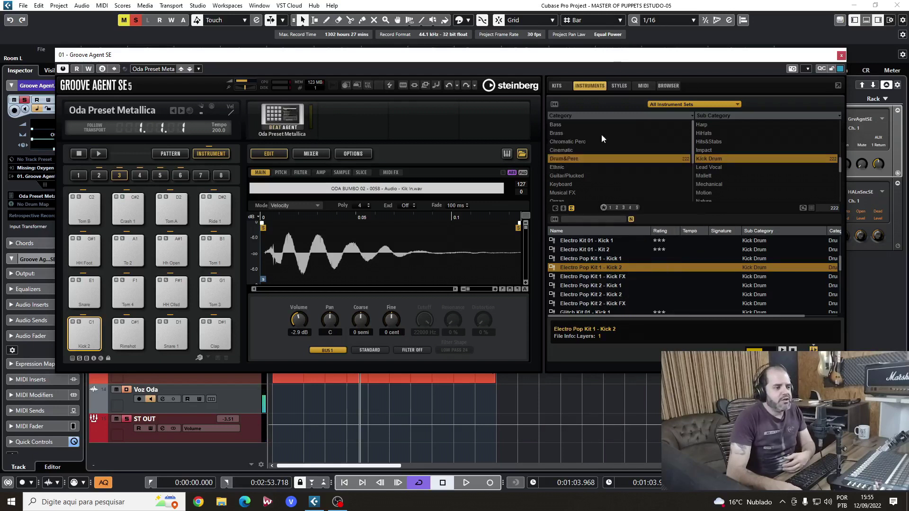
Clear the Drum&Perc category filter and narrow the instrument list to the Kick Drum sub category.
click(568, 159)
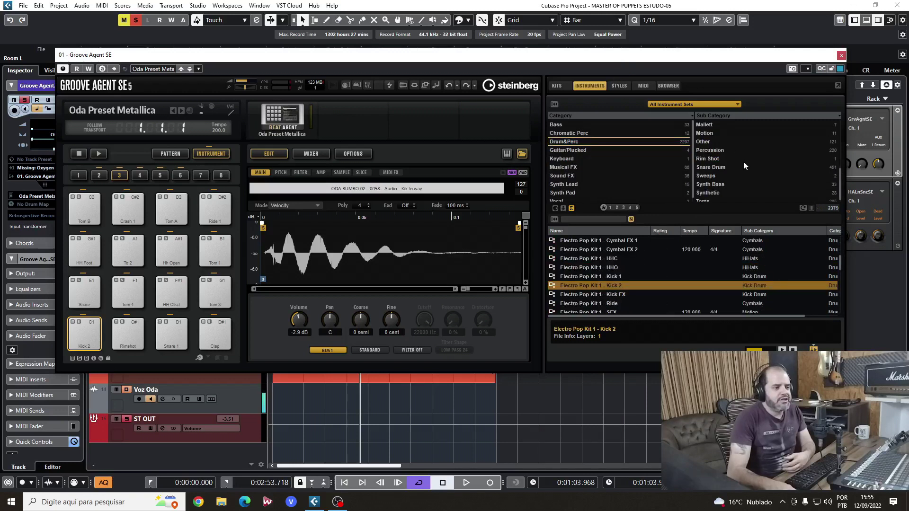
scroll(738, 175, down, 1)
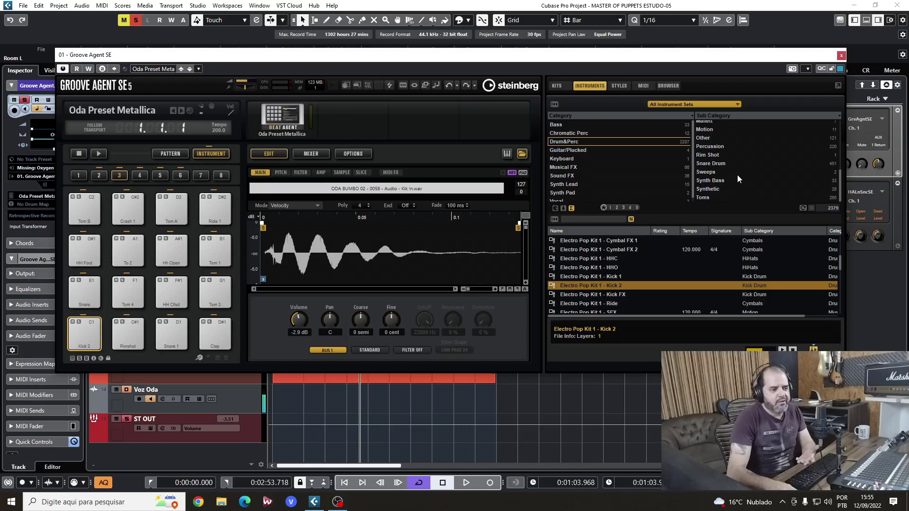
scroll(738, 176, up, 2)
scroll(737, 175, down, 3)
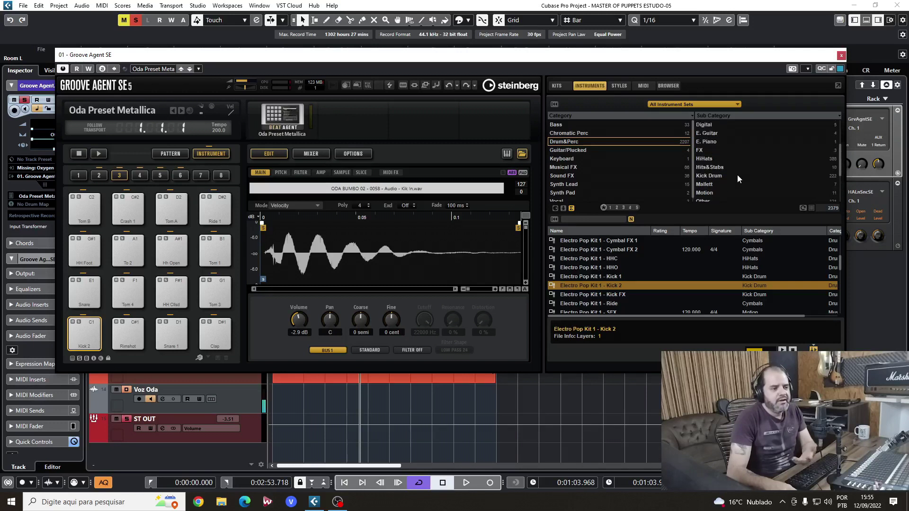
scroll(737, 175, up, 3)
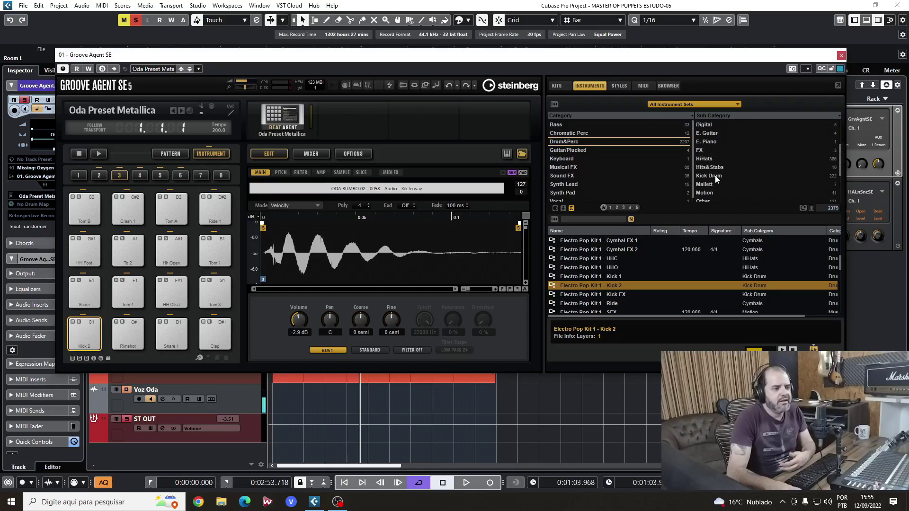
click(715, 176)
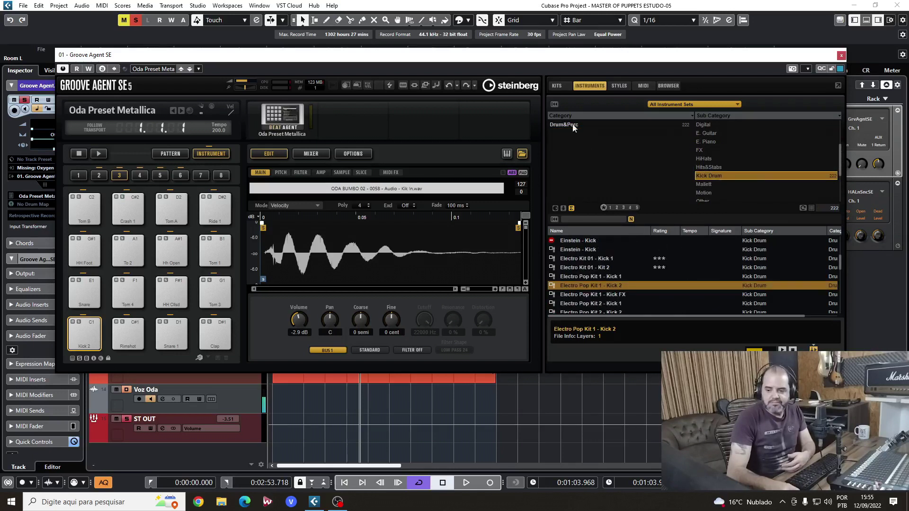
Reposition the Groove Agent SE window so its pads and browser are both visible, and start project playback.
drag(507, 59, 321, 52)
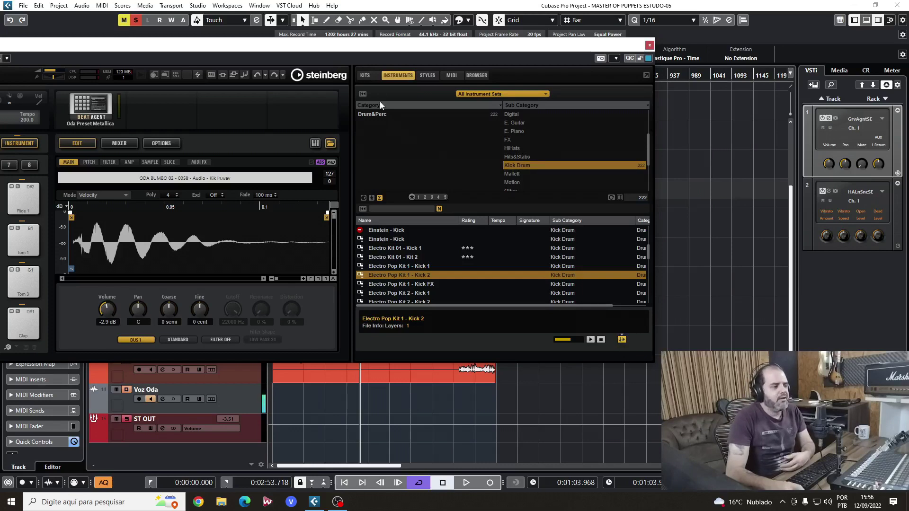
drag(379, 45, 576, 37)
drag(282, 42, 334, 84)
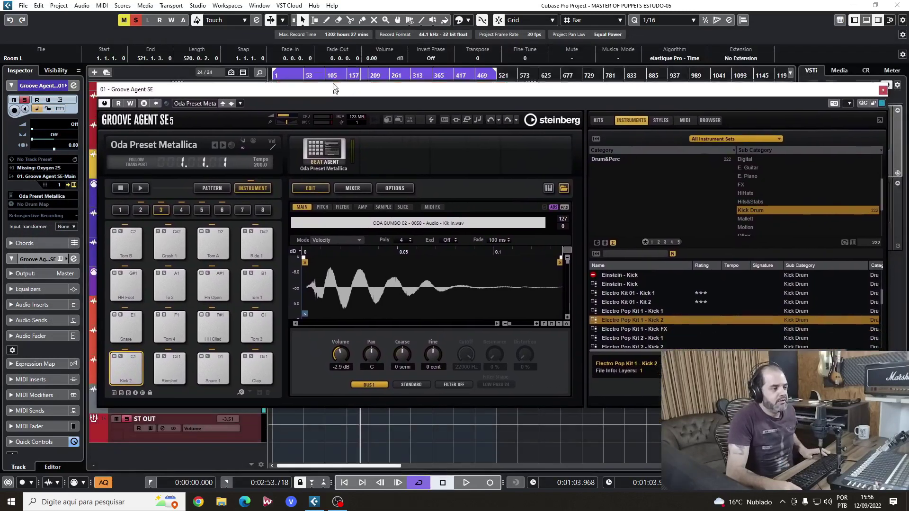
key(space)
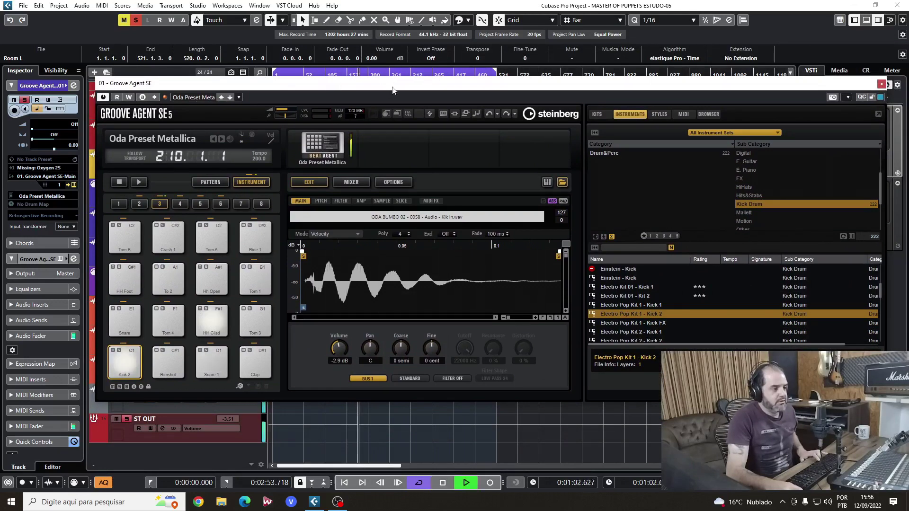
drag(417, 84, 362, 47)
Swap the selected kick pad's sound during playback, first for Electro Pop Kit 1 - Kick FX and then for Electro Pop Kit 2 - Kick 1.
click(598, 286)
double_click(598, 286)
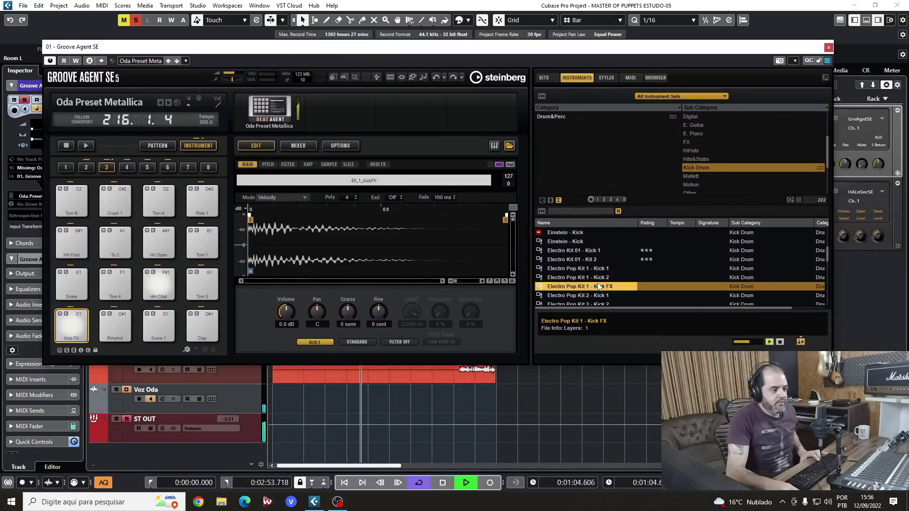
double_click(589, 295)
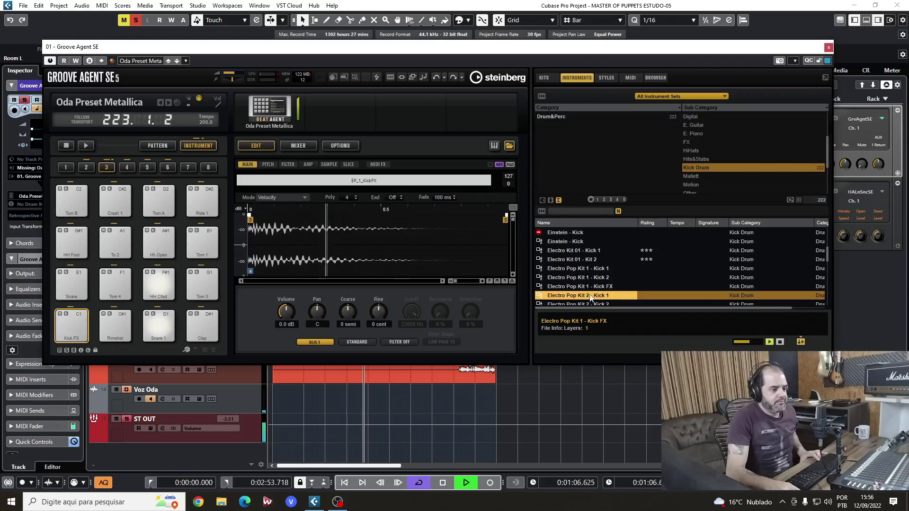
Audition Electro Pop Kit 1's Kick 1, Electro Kit 01's Kick 1 and Kit 2, and Electro Pop Kit 1's Kick 2 and Kick FX on pad C1.
double_click(600, 268)
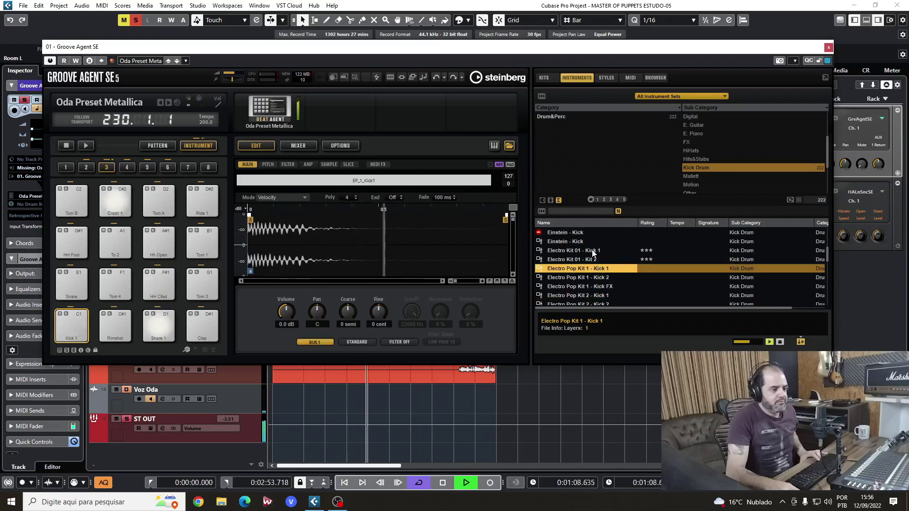
double_click(590, 251)
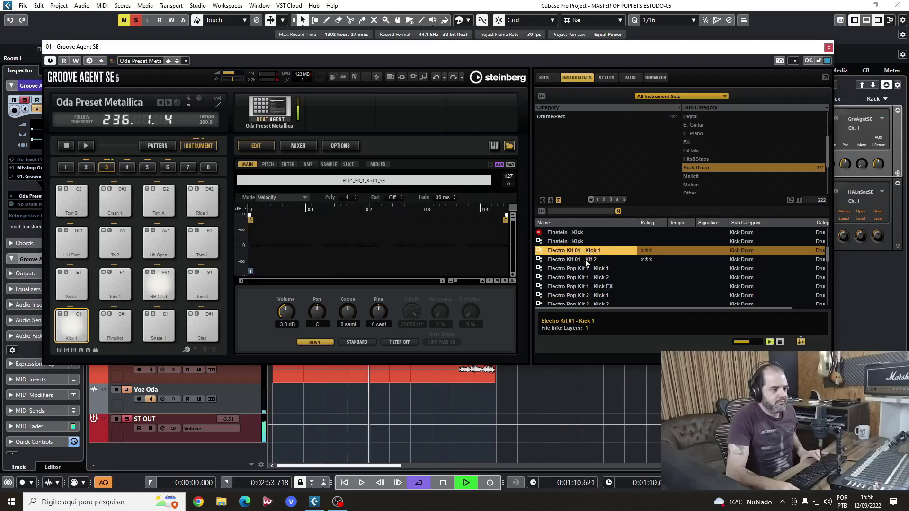
double_click(586, 261)
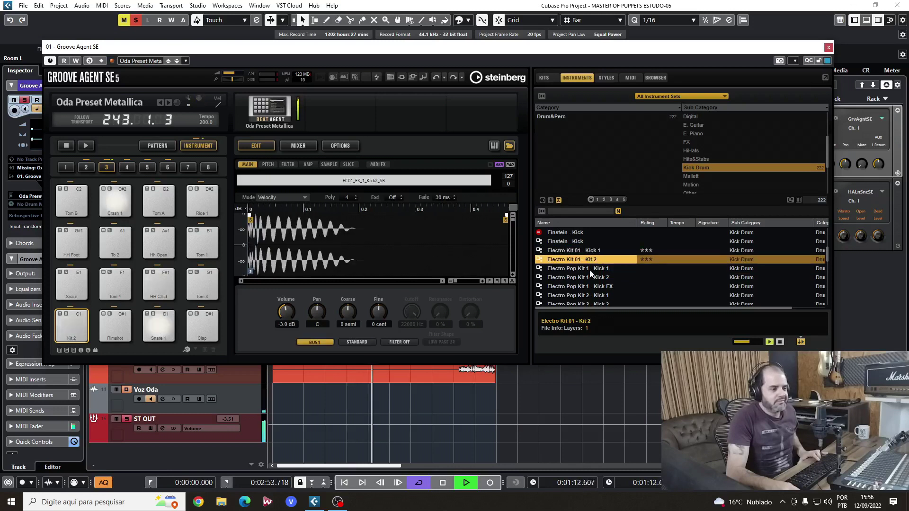
double_click(597, 278)
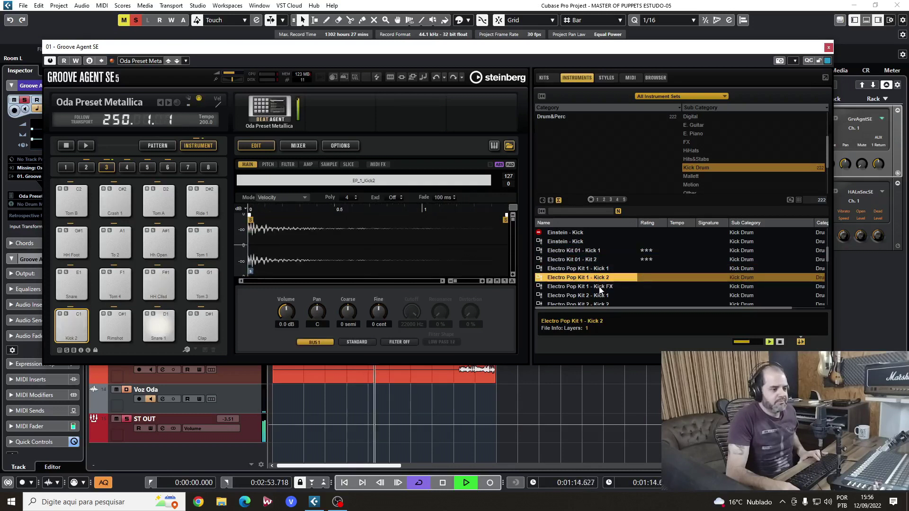
double_click(600, 287)
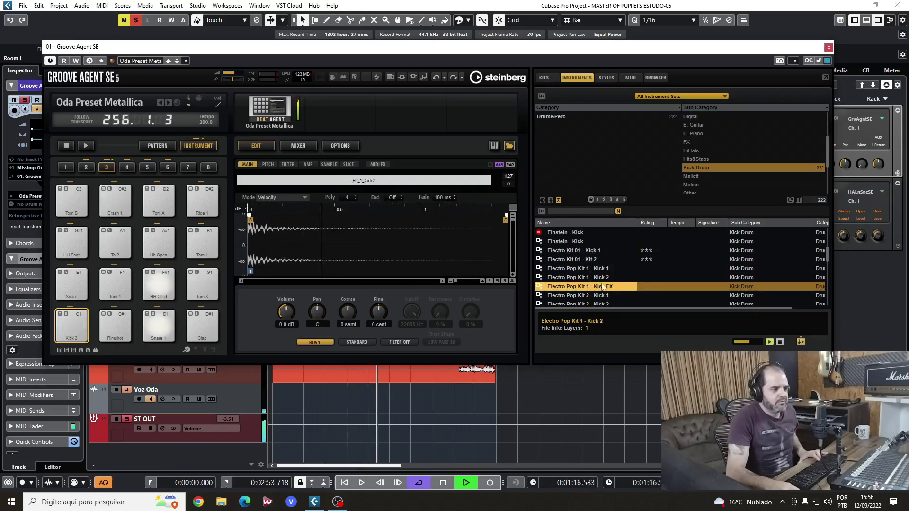
Audition Electro Pop Kit 2 - Kick 2 and Electro Pop Kit 2 - Kick FX on the kick pad, and stop playback.
scroll(613, 265, down, 1)
double_click(601, 269)
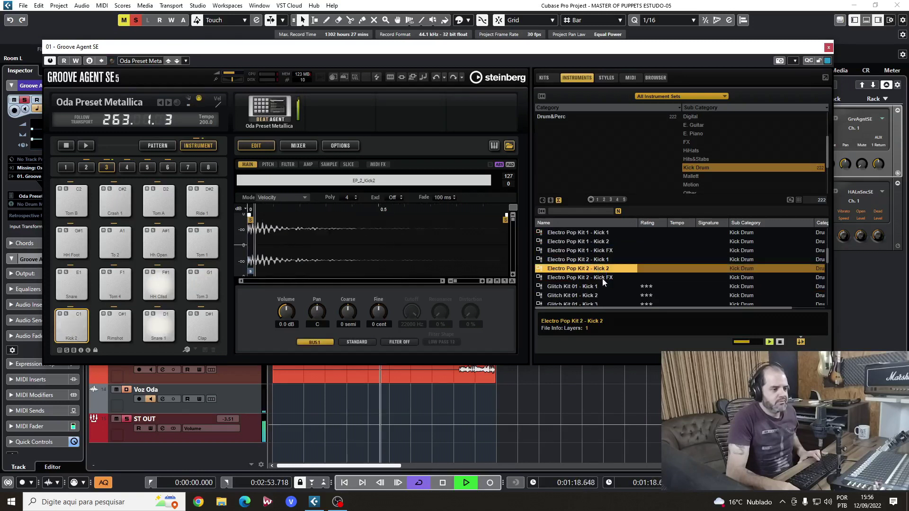
click(603, 278)
double_click(604, 278)
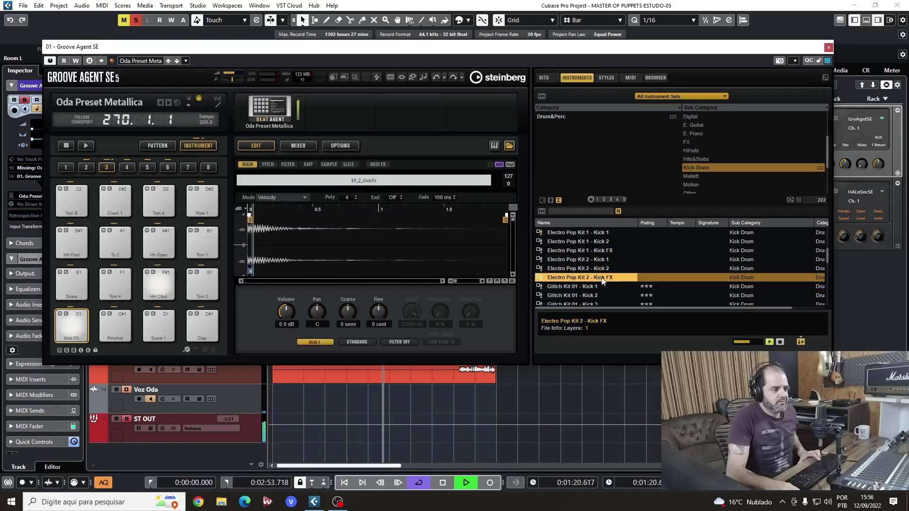
key(space)
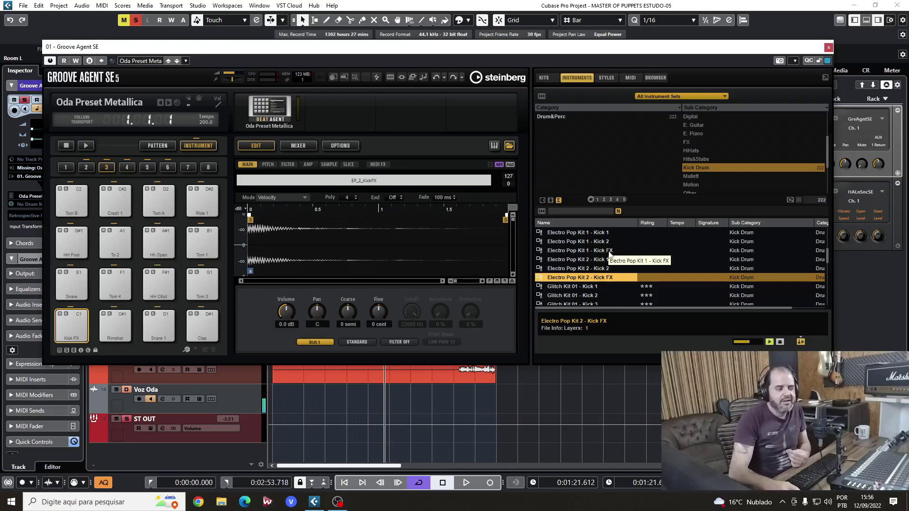
Load Electro Pop Kit 2 - Kick 1 on the kick pad during playback, and audition the pad with playback stopped.
drag(473, 46, 430, 17)
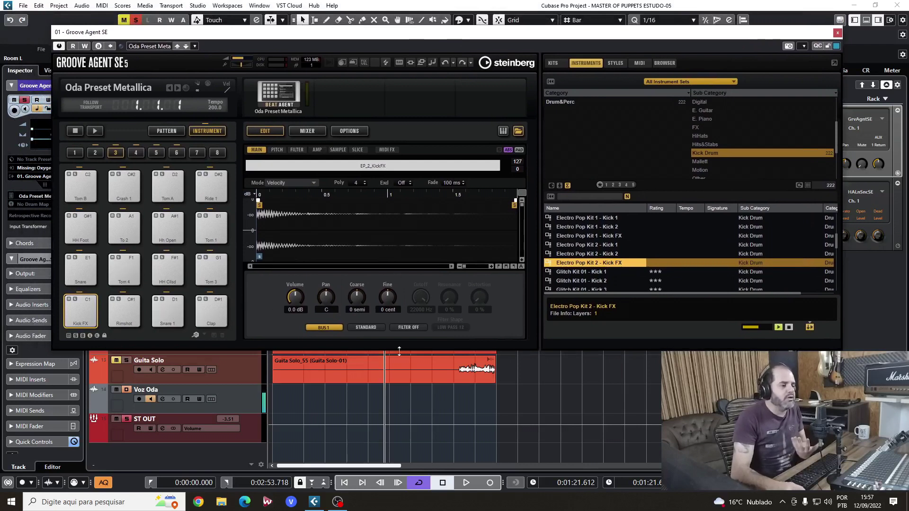
key(space)
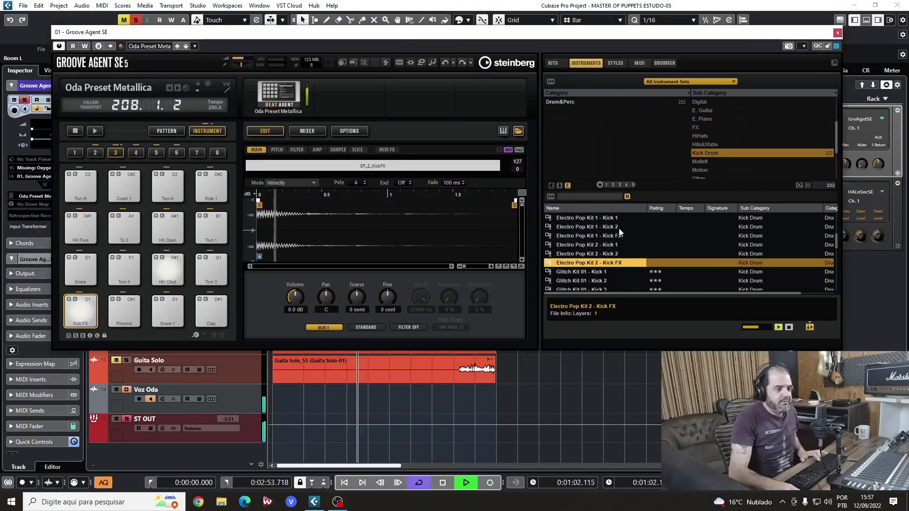
double_click(611, 246)
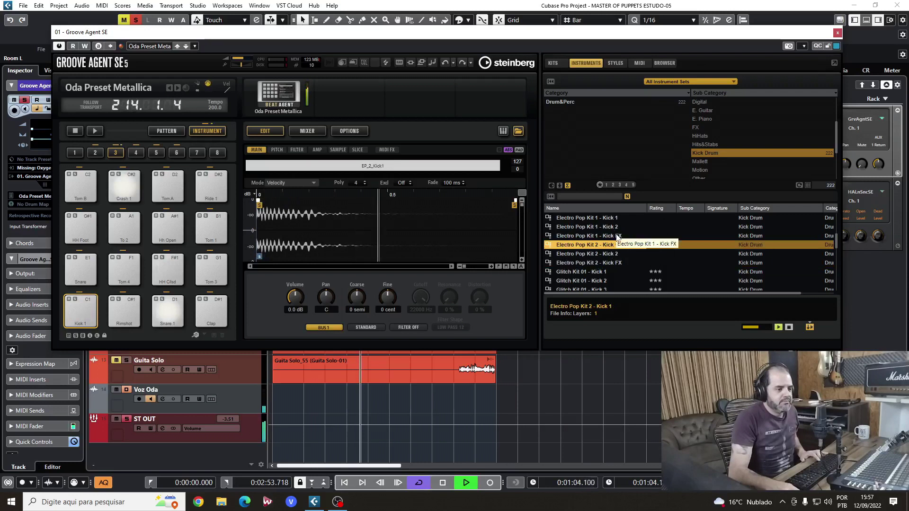
key(space)
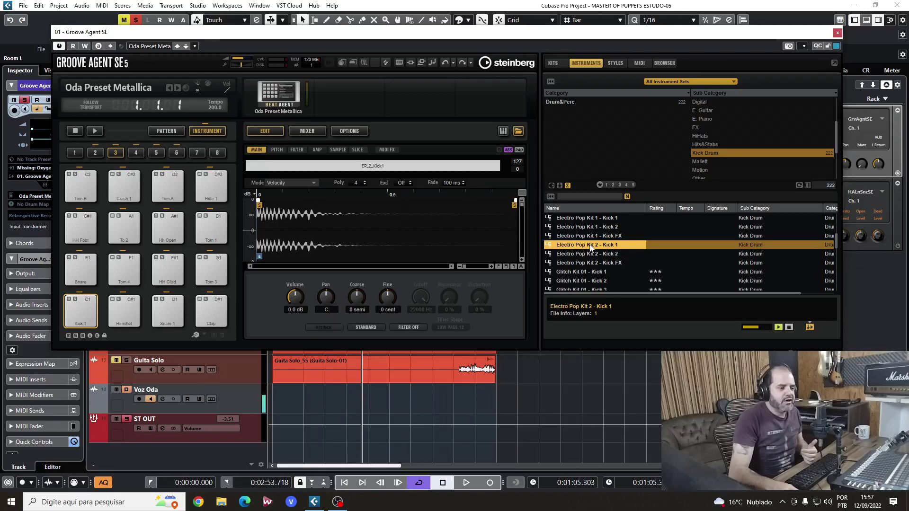
click(80, 312)
click(79, 311)
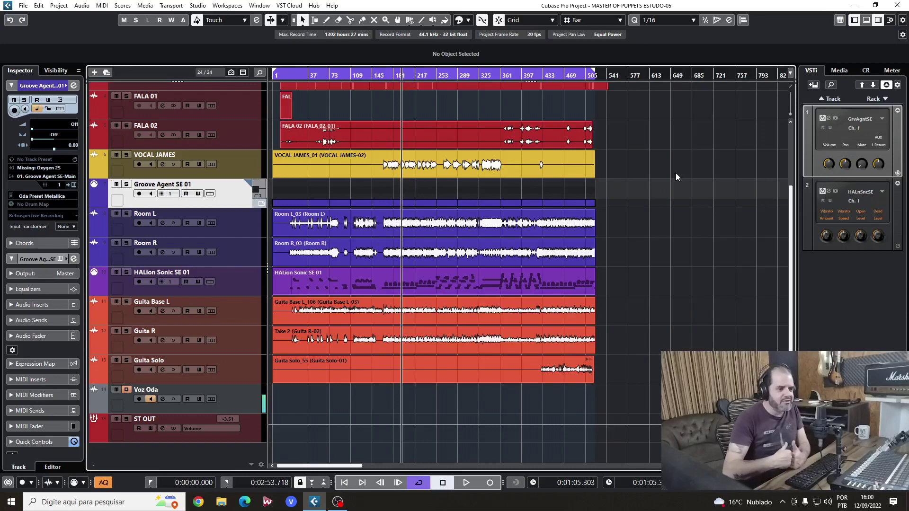
Zoom out to show the full project, and place the project cursor at 0:01:22.500 with the cycle turned off.
key(g)
key(g)
key(g)
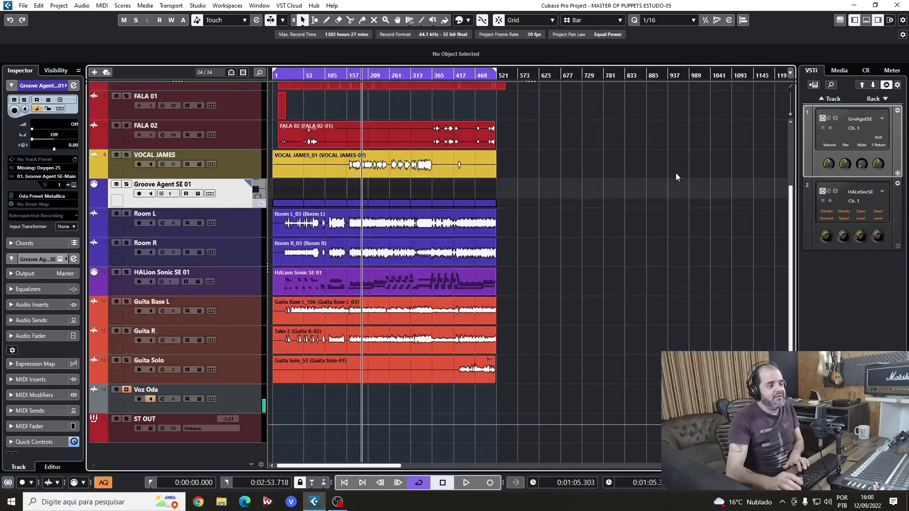
key(shift+f)
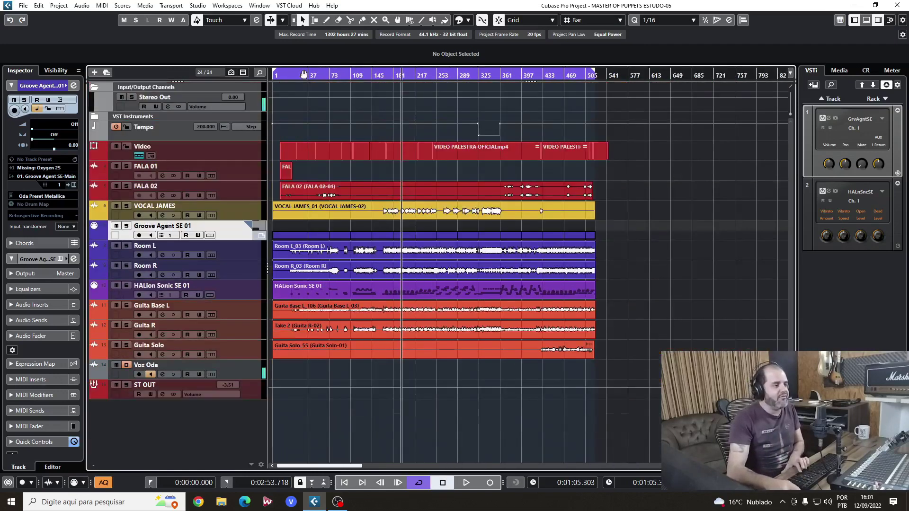
click(305, 73)
click(315, 76)
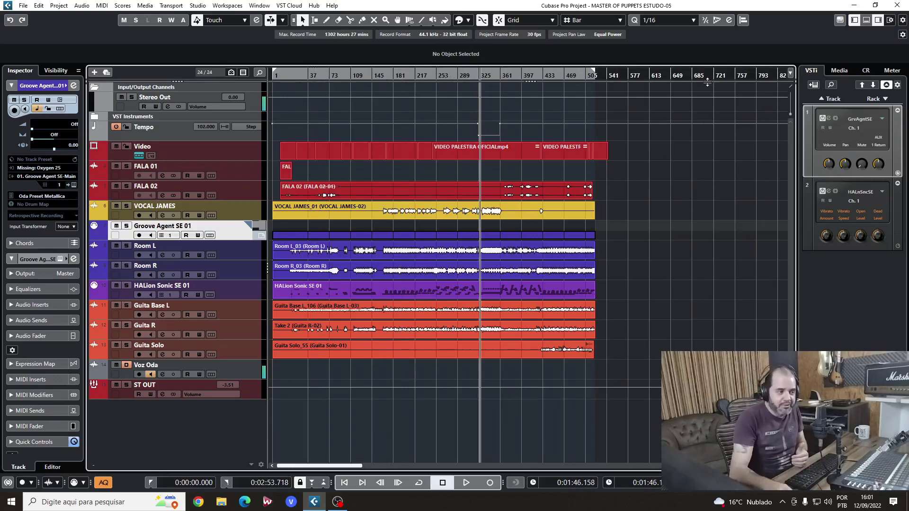
click(437, 80)
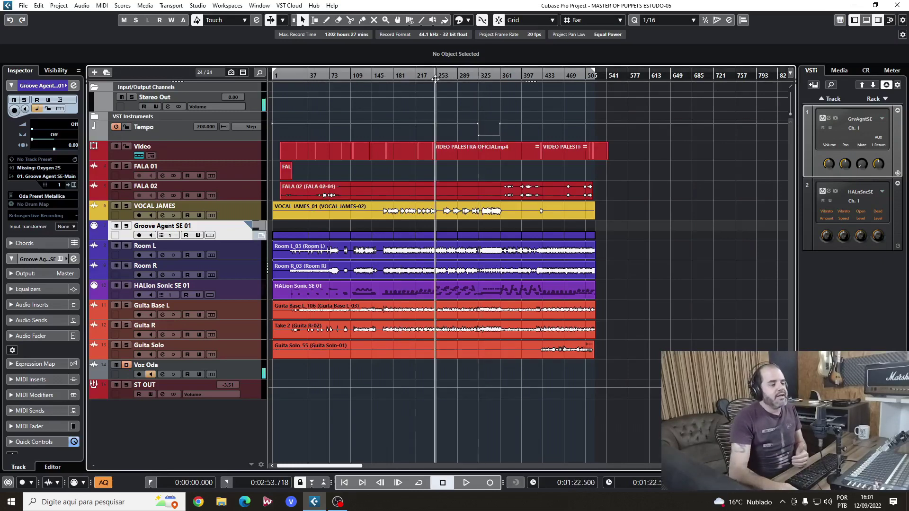
Enlarge the track heights and zoom the timeline in and out around the project cursor.
key(shift+h)
key(h)
key(g)
key(g)
key(h)
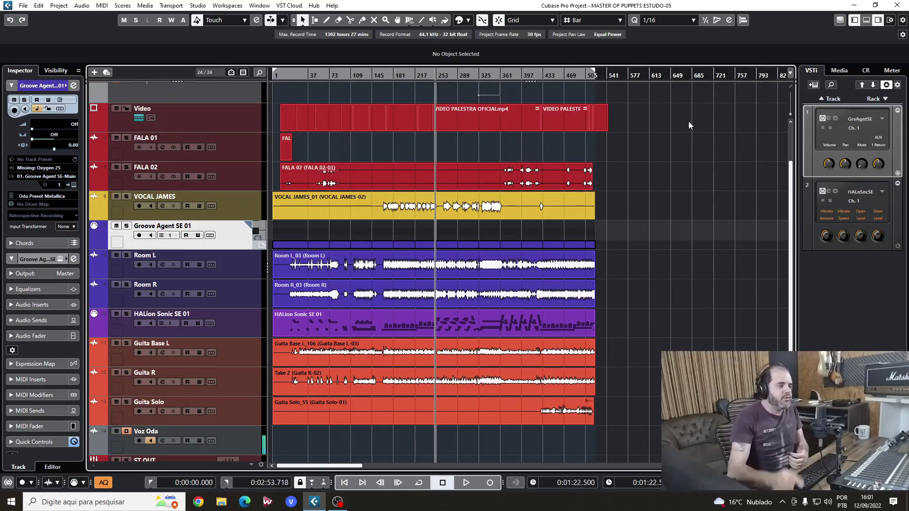
Open the Key Commands and search for "Zoom mem" to check the shortcut assigned to Zoom MEM.
click(39, 6)
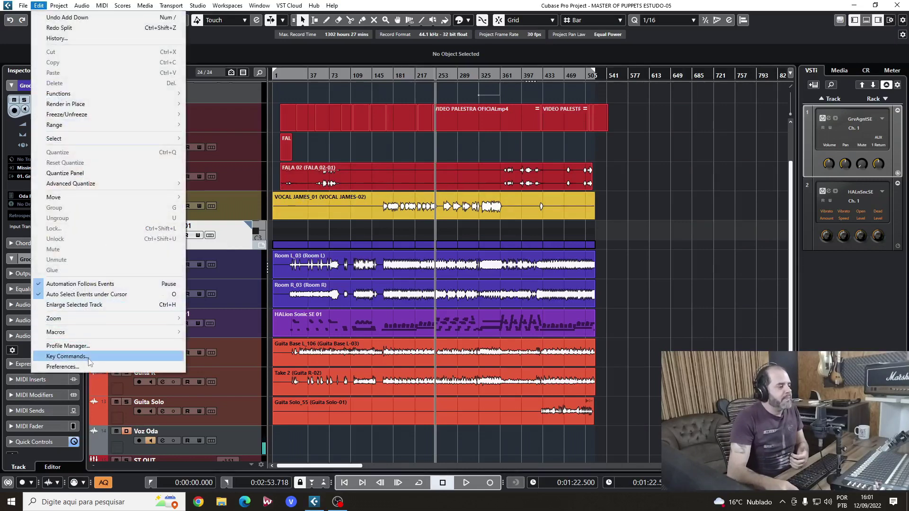
key(Escape)
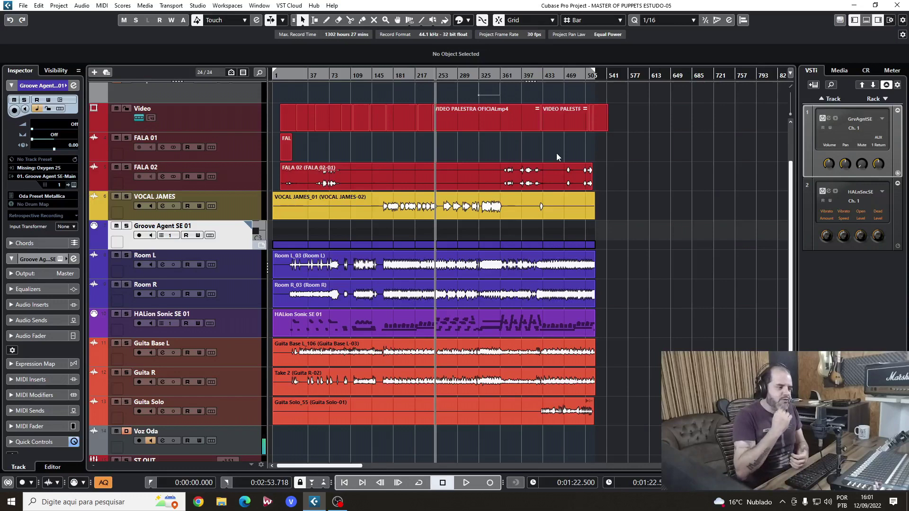
key(ctrl+k)
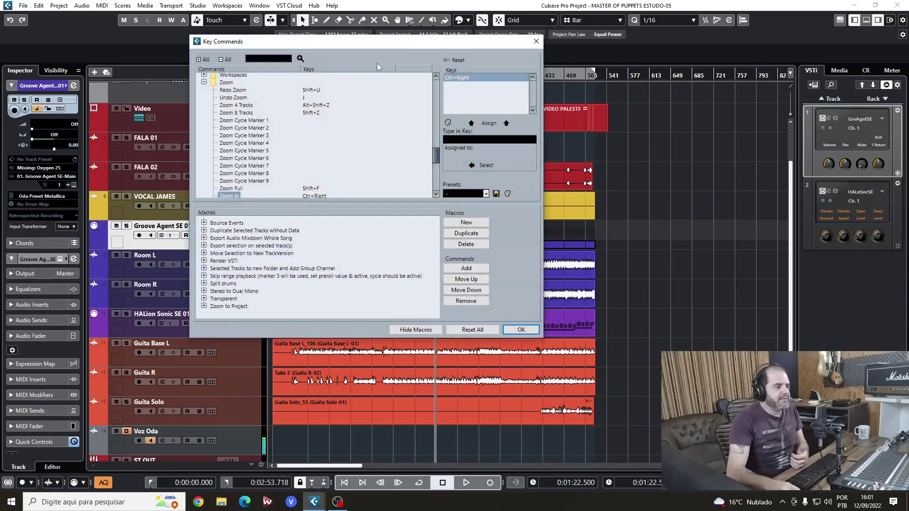
drag(331, 42, 338, 38)
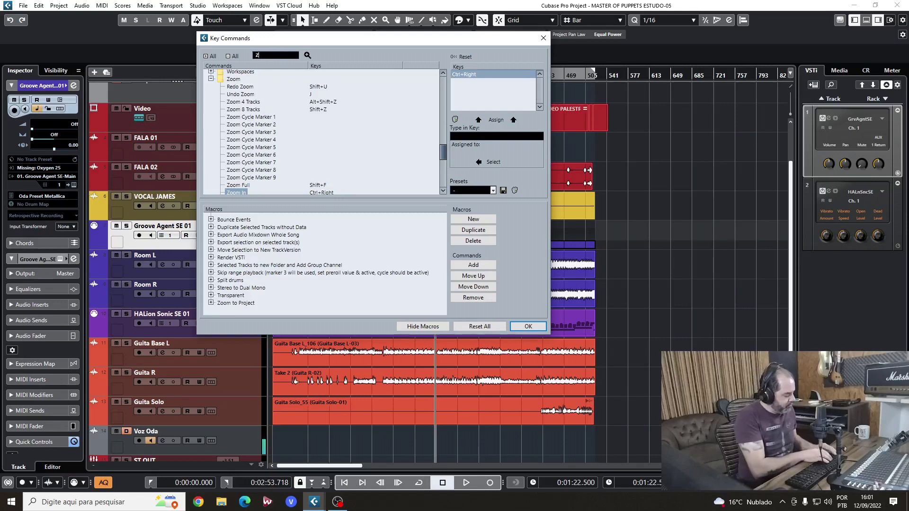
text(Zoom mem)
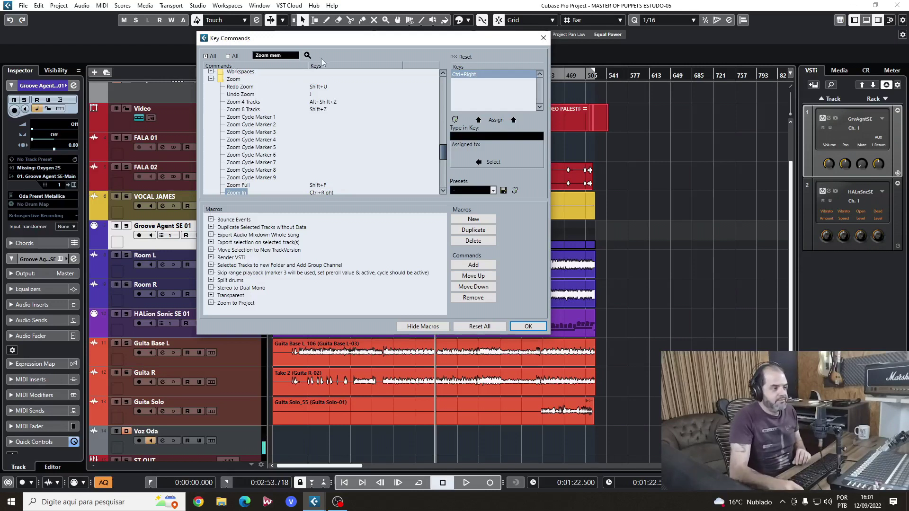
click(307, 55)
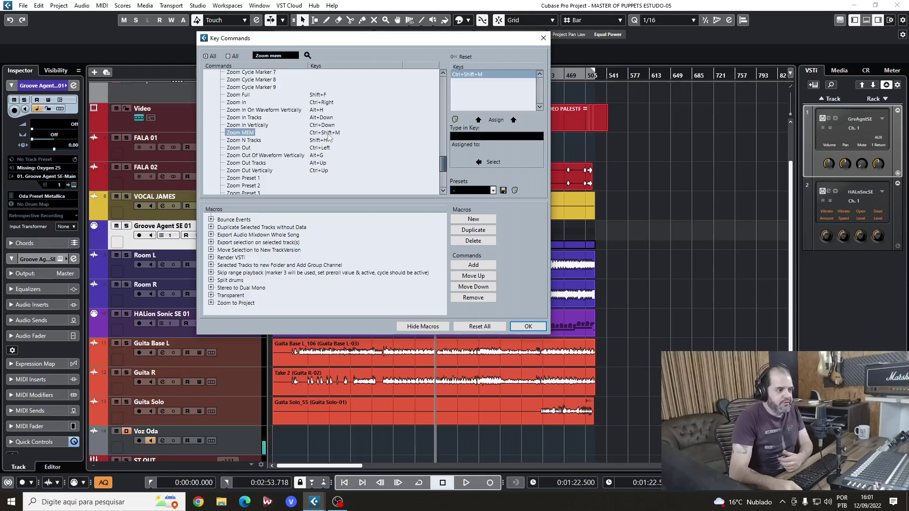
Find the Zoom ZAP command among the zoom key commands, check its assigned shortcut, and close the Key Commands.
drag(443, 164, 442, 179)
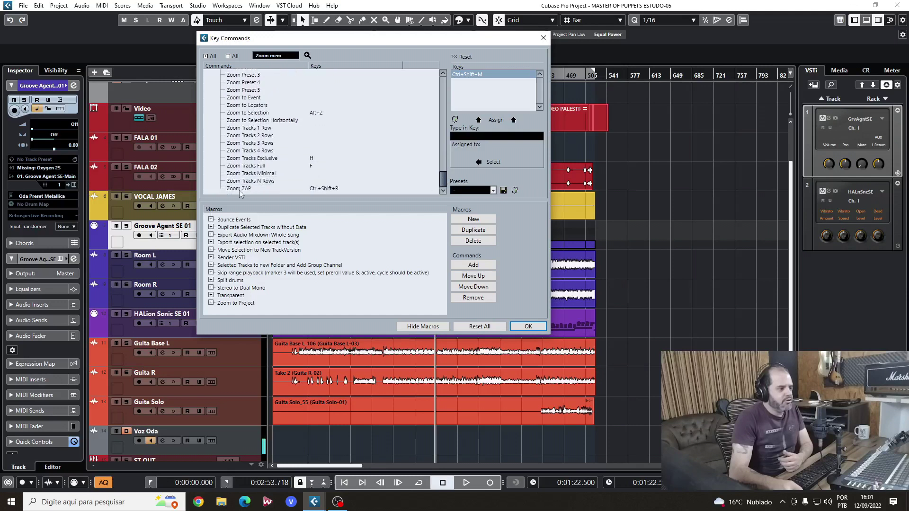
click(332, 189)
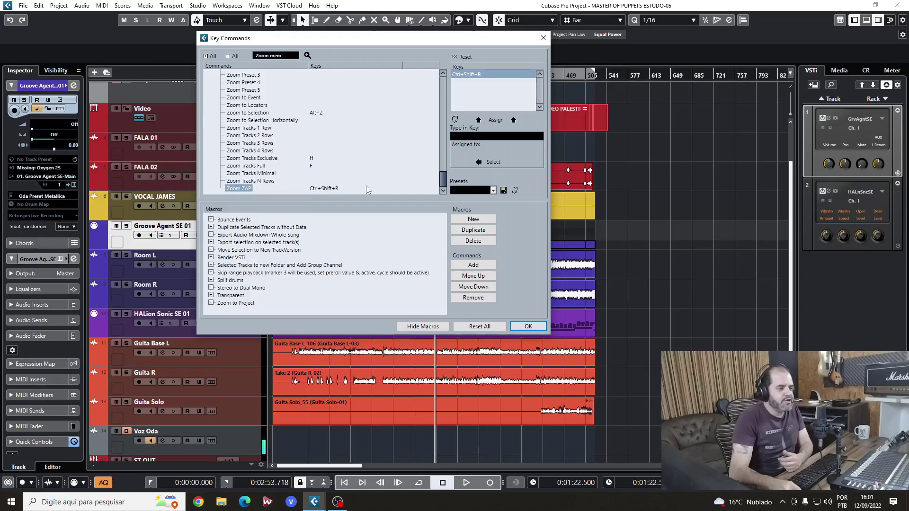
click(543, 38)
Place the project cursor at 0:01:18.000 and zoom in on it horizontally while enlarging the track heights.
click(427, 72)
key(h)
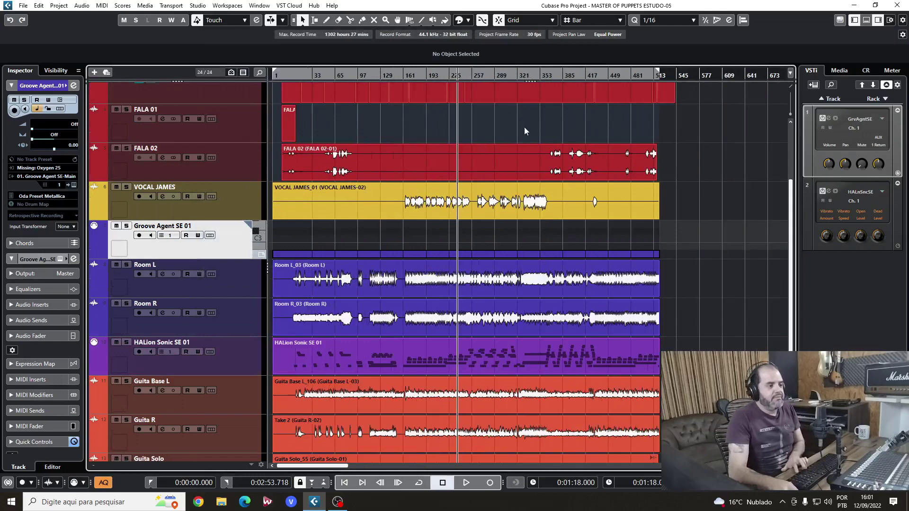
key(shift+h)
key(h)
key(h)
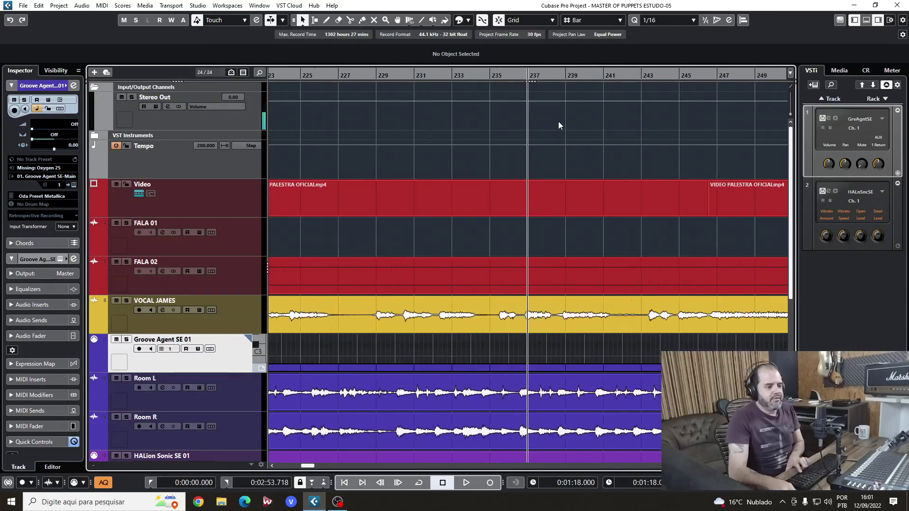
Move the project cursor to 0:01:18.600 and zoom the timeline in closely around bar 239.
scroll(559, 124, down, 2)
key(h)
click(568, 76)
key(h)
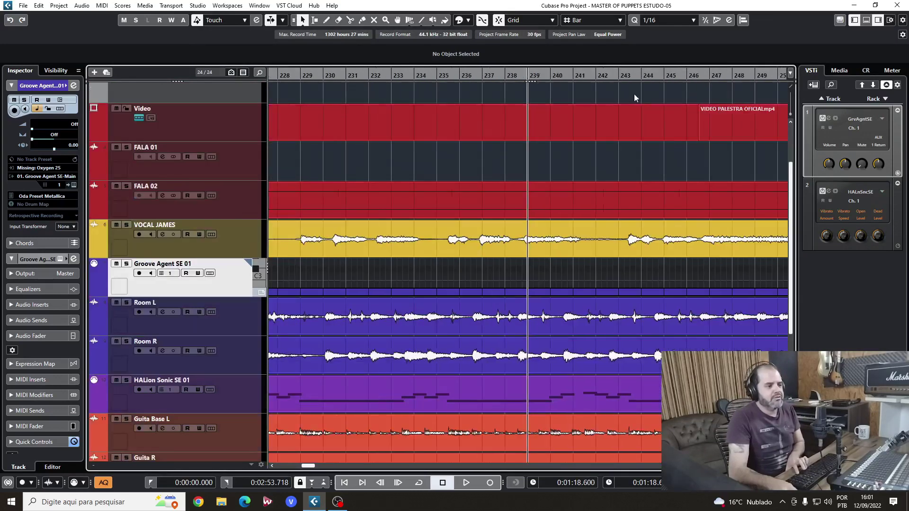
key(h)
key(h)
key(h)
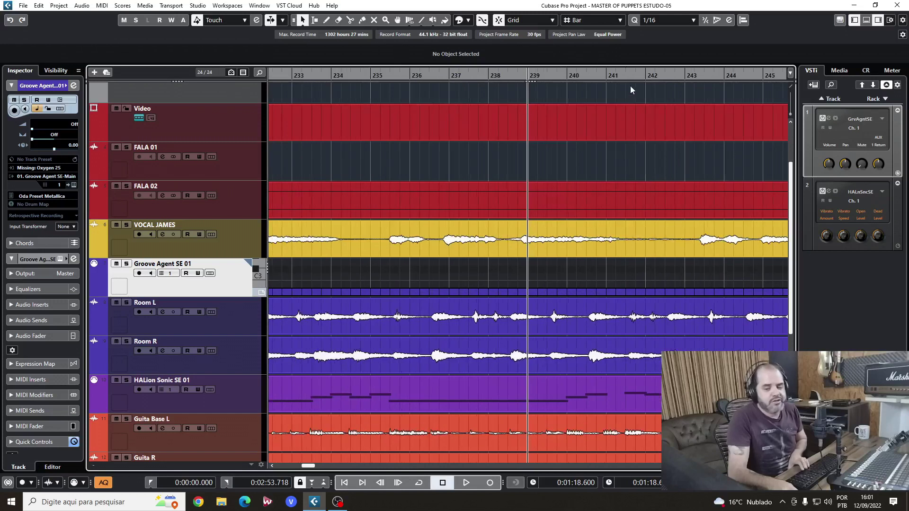
Zoom the timeline out in stages around the project cursor at bar 239.
key(g)
key(g)
key(g)
key(g)
key(g)
key(g)
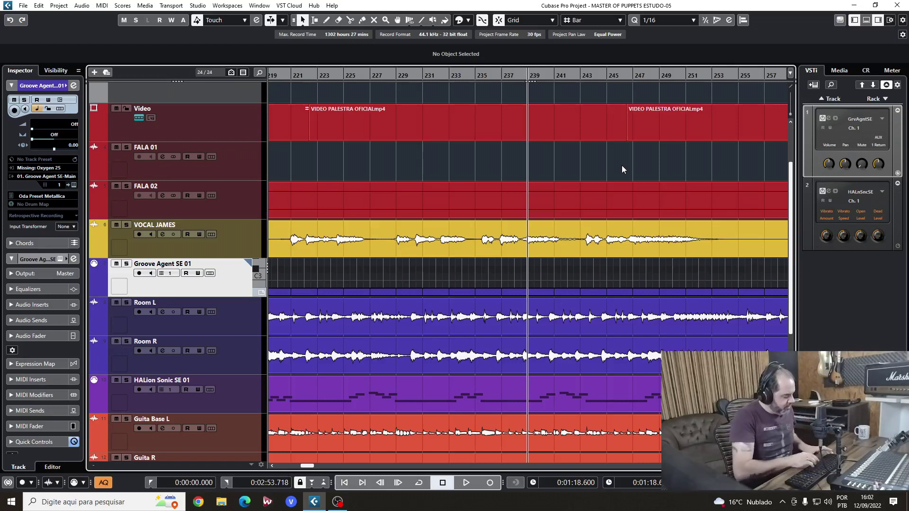
Move the project cursor to 0:01:14.400 and to 0:00:49.500, zooming the timeline out until the entire song is visible.
click(343, 75)
key(g)
key(g)
key(g)
key(g)
key(g)
key(g)
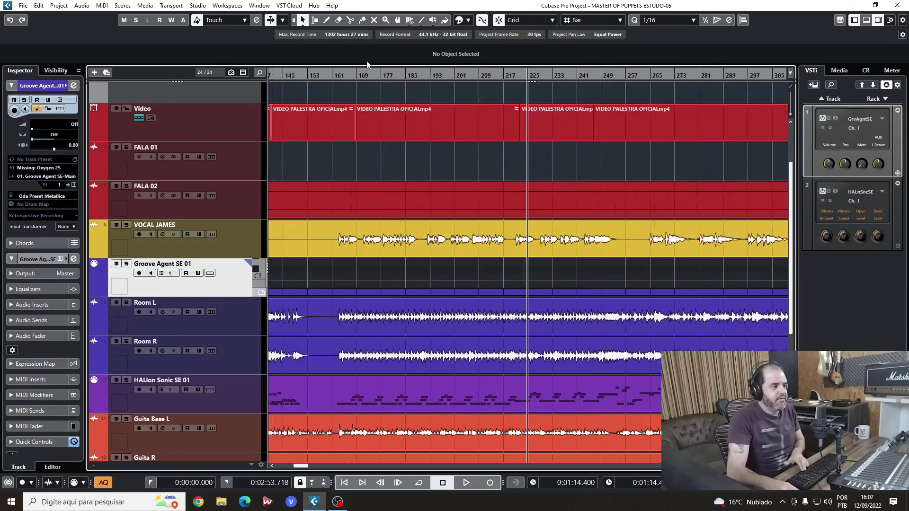
key(g)
key(g)
key(g)
key(g)
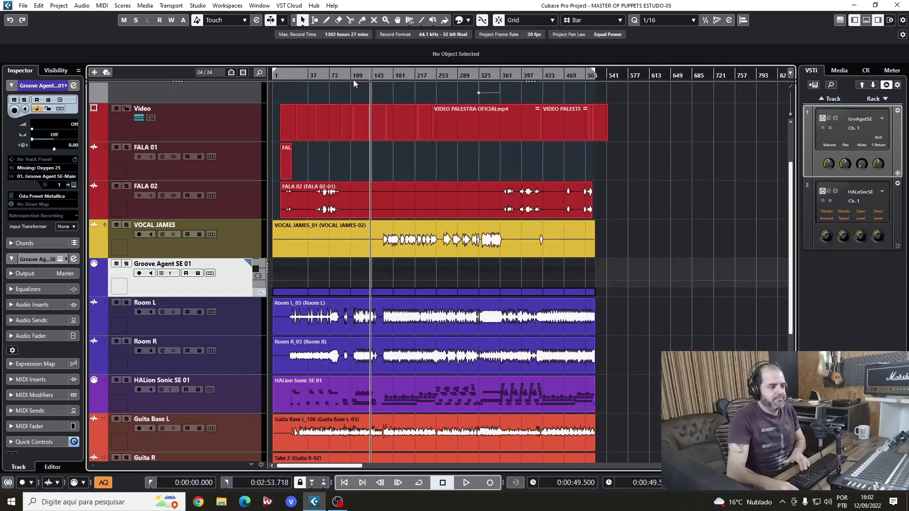
Reduce the track heights to show all tracks, and place the project cursor at 0:00:12.000.
key(shift+g)
click(290, 76)
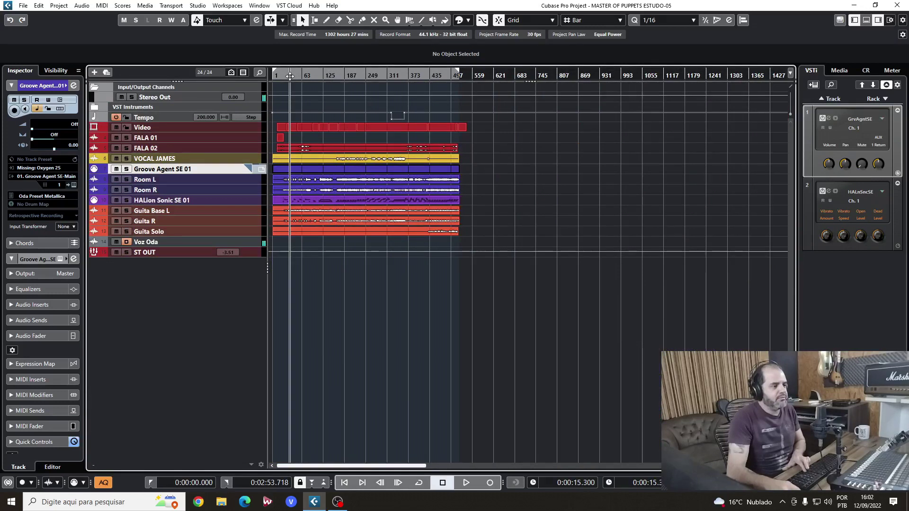
key(g)
click(284, 74)
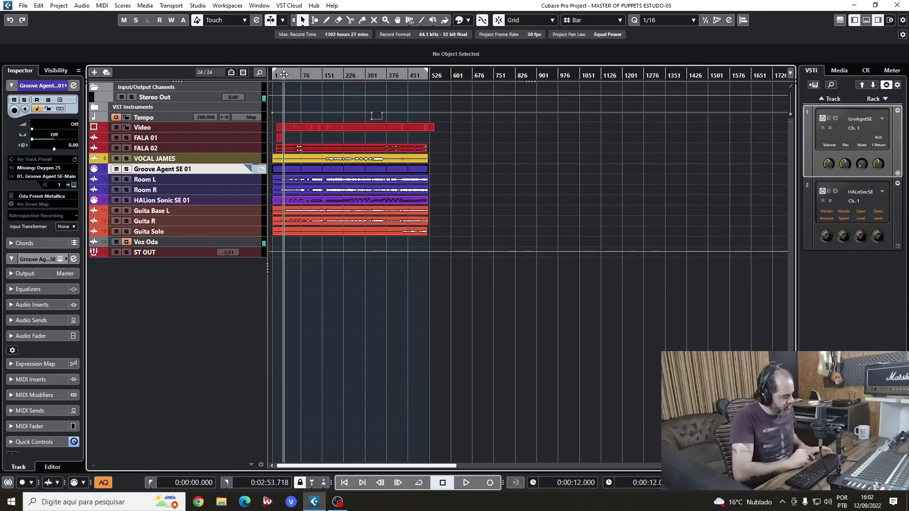
Place the project cursor at 0:01:18.600, zoom in around bar 239, and open the HALion Sonic SE 01 part in the Key Editor.
click(528, 74)
key(h)
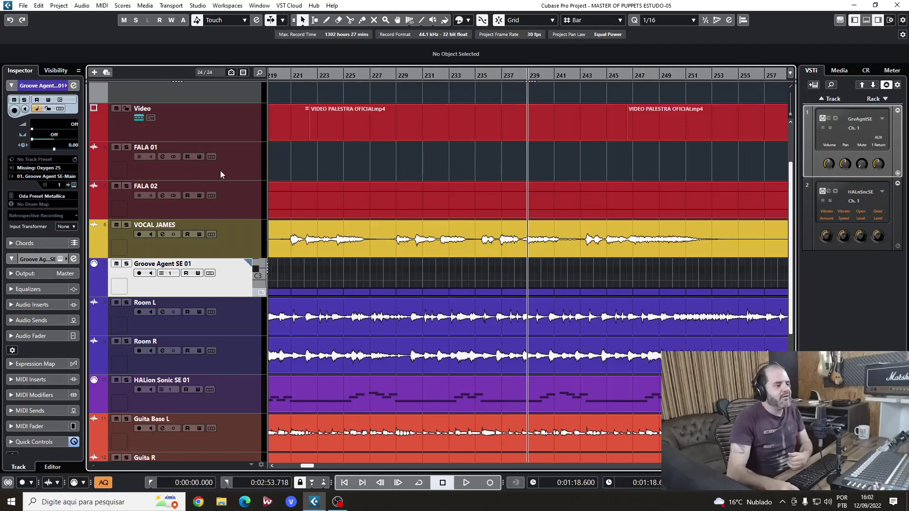
double_click(526, 395)
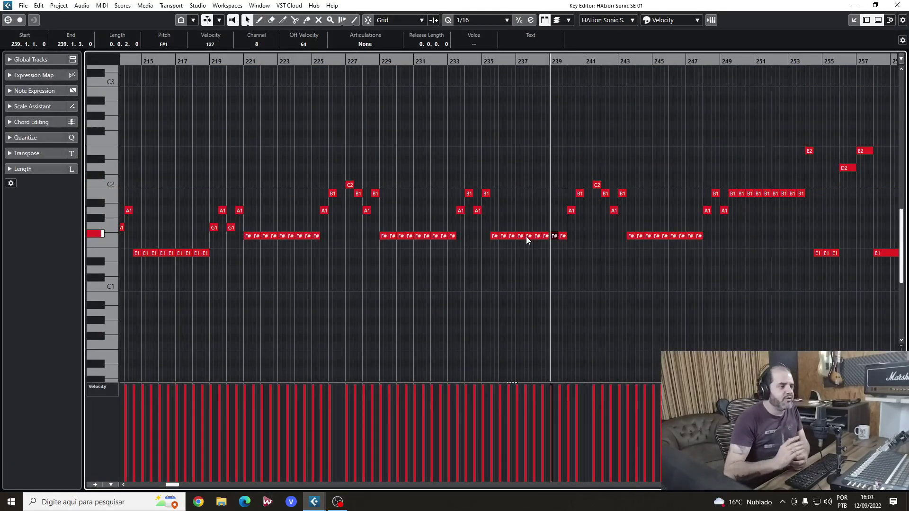
Set the locators to 0:01:12.493 and 0:01:22.874, about bars 219 to 253, and activate cycle mode using the temporarily shown transport controls.
click(205, 64)
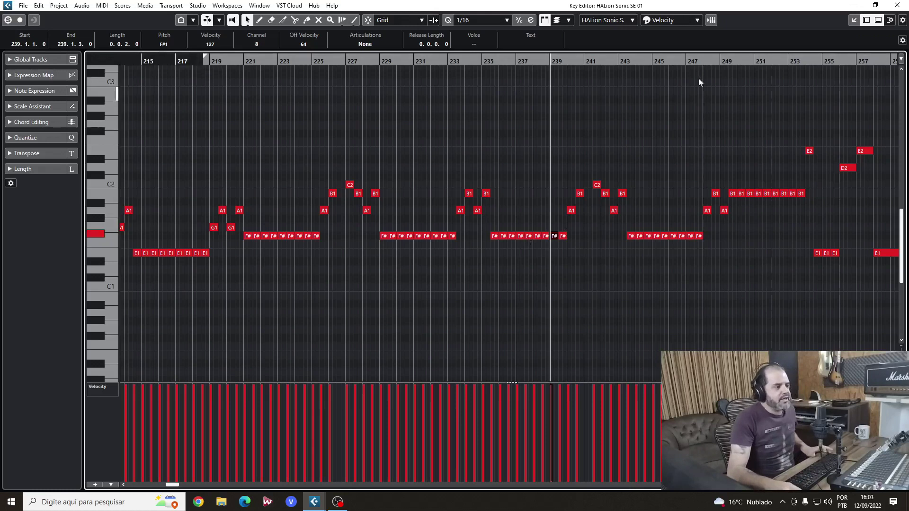
click(791, 64)
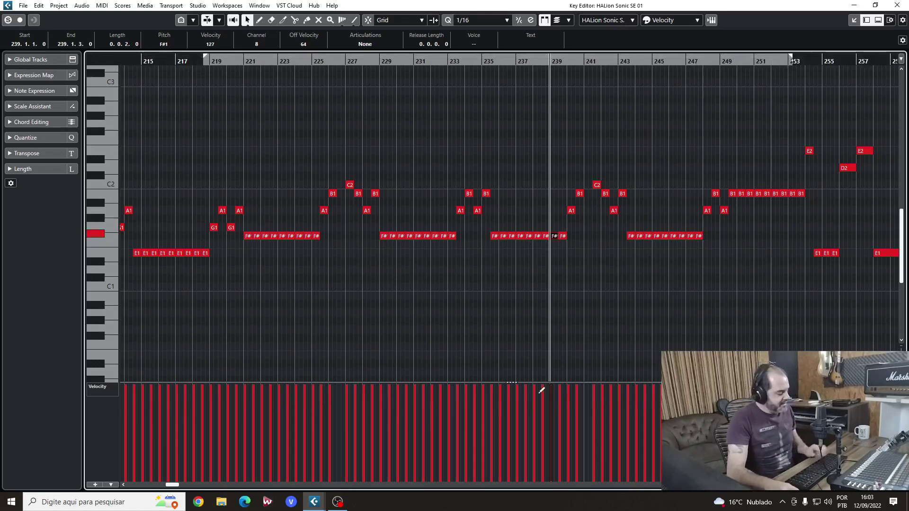
key(F2)
click(532, 316)
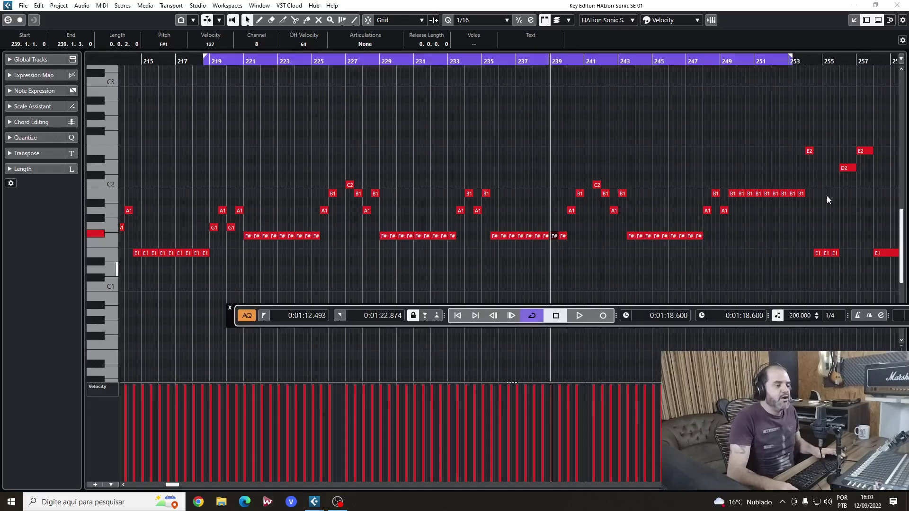
key(F2)
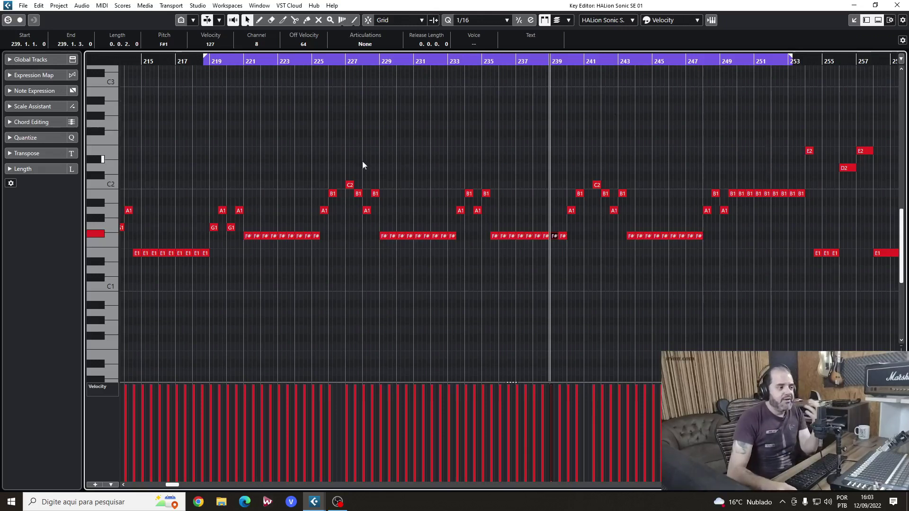
Select all notes between bars 219 and 253, try moving them higher in pitch, and undo that move.
drag(210, 180, 799, 284)
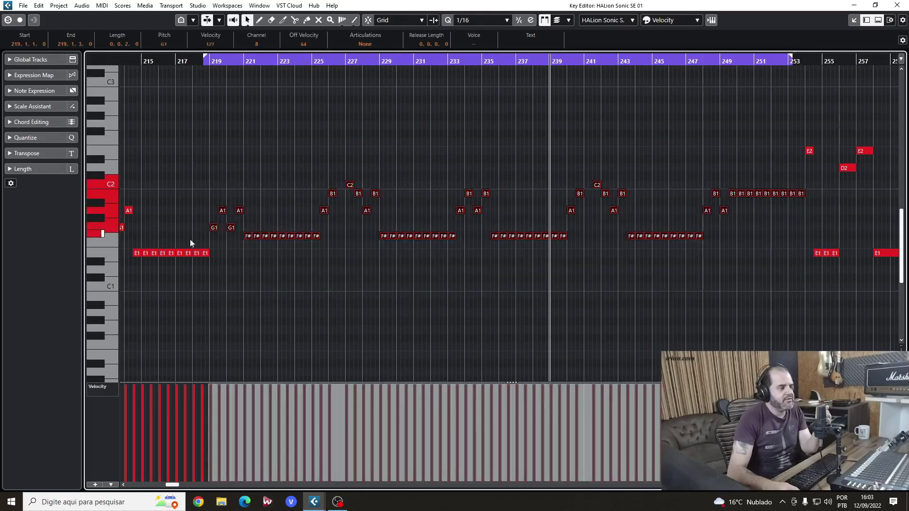
drag(214, 229, 214, 83)
key(ctrl+z)
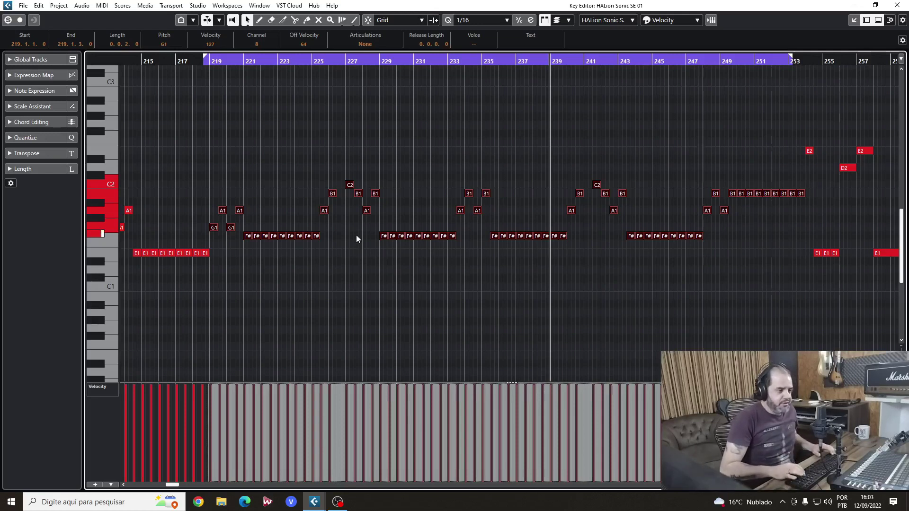
Transpose the selected bass notes up one octave and back down, and up two octaves and back down.
key(shift+Up)
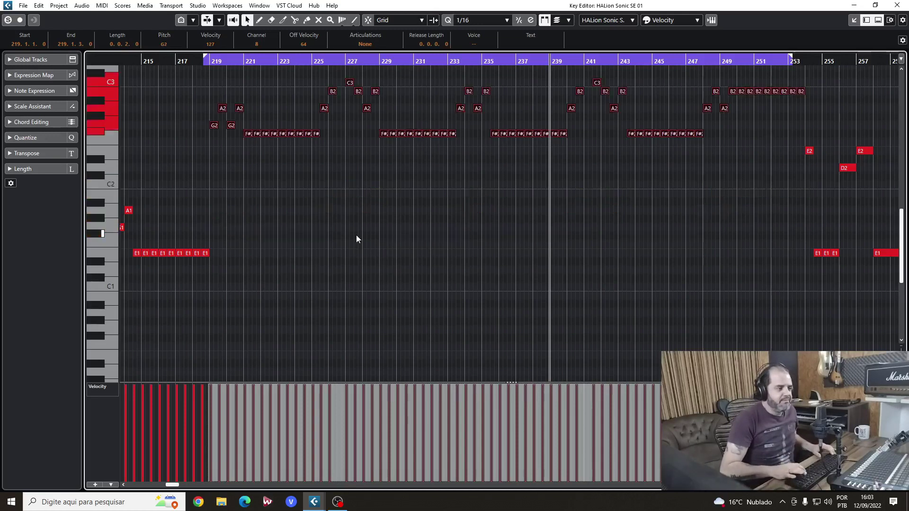
key(shift+Down)
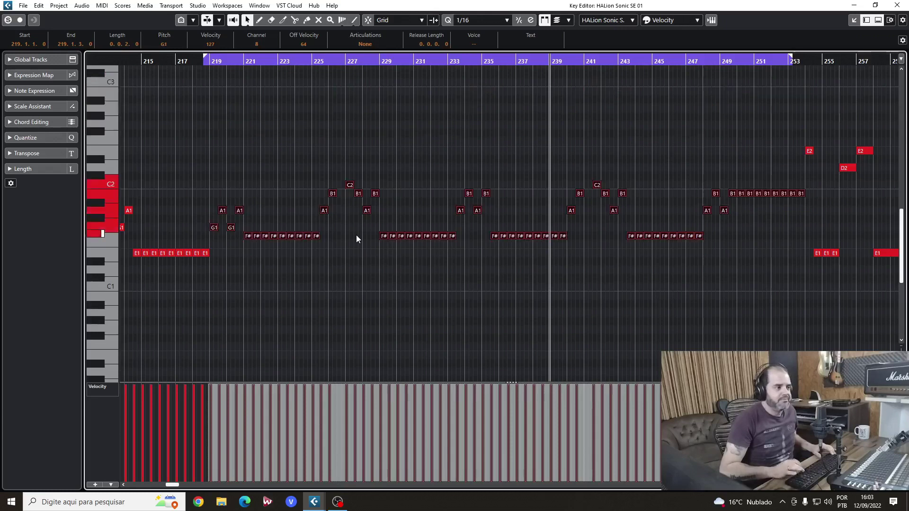
key(shift+Up)
key(shift+Up)
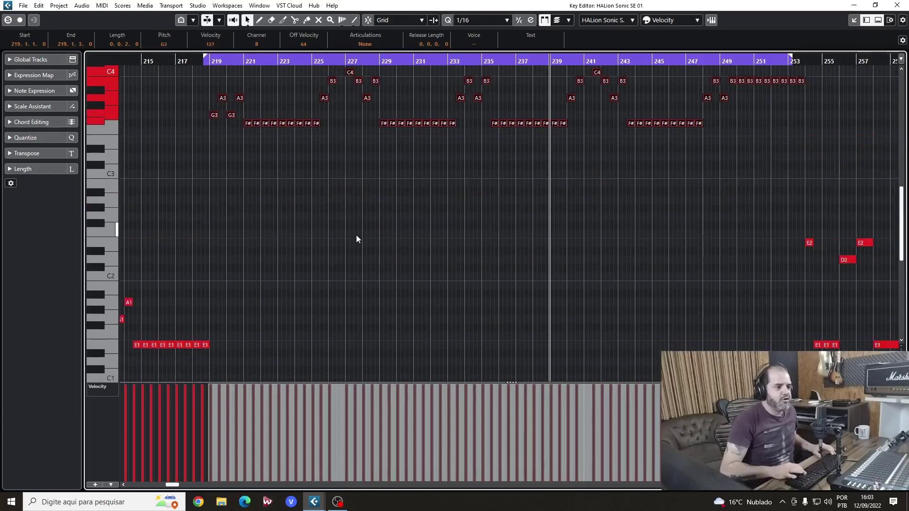
key(shift+Down)
key(shift+Down)
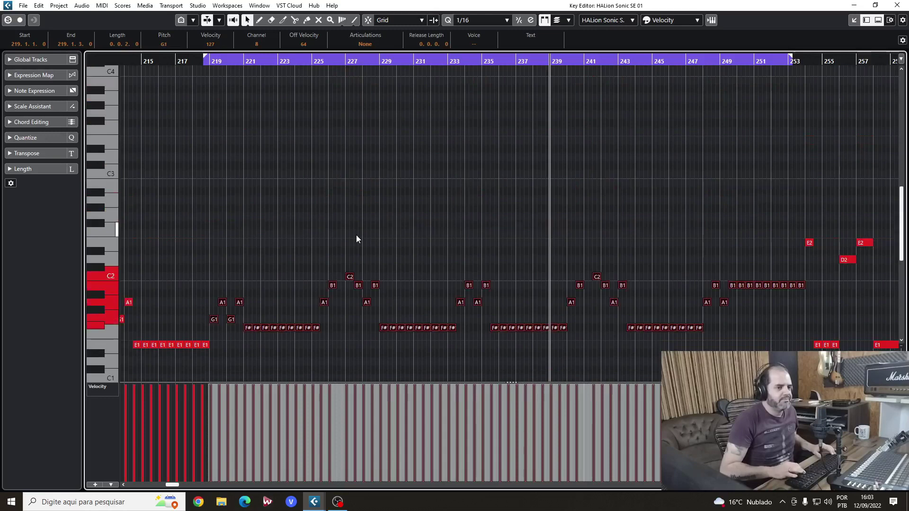
Transpose the selected notes up two octaves so the first note at bar 219 is G3, briefly trying the octave above.
key(shift+Up)
key(shift+Up)
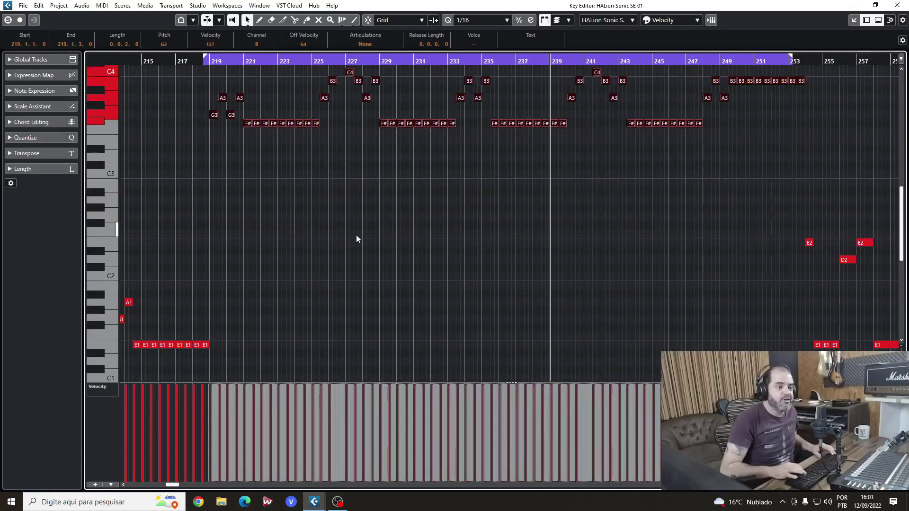
key(shift+Up)
key(shift+Down)
key(shift+Up)
key(shift+Down)
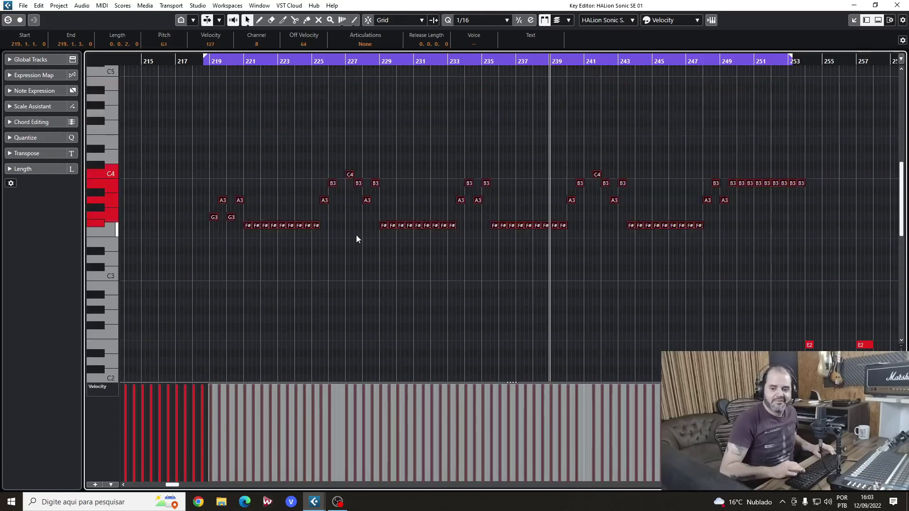
Shift the selected notes repeatedly down and up by octaves, returning the first note at bar 219 to G3.
key(shift+Down)
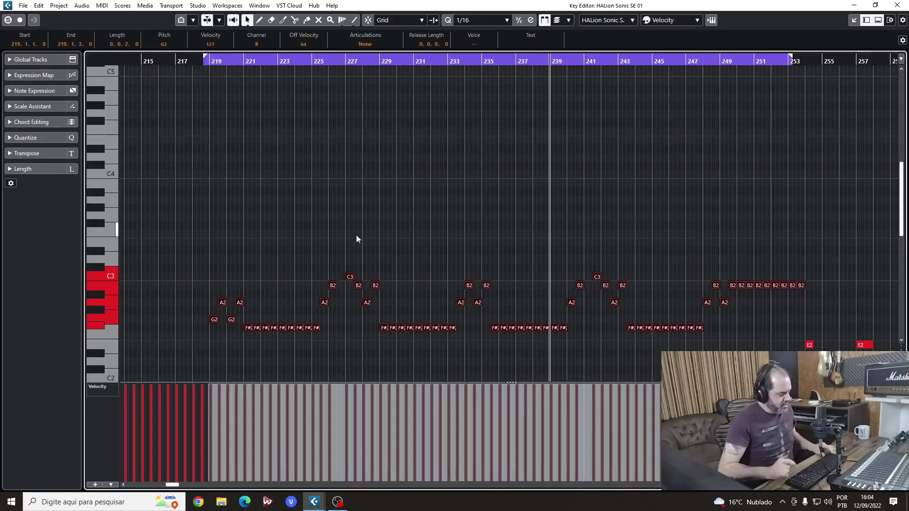
key(shift+Up)
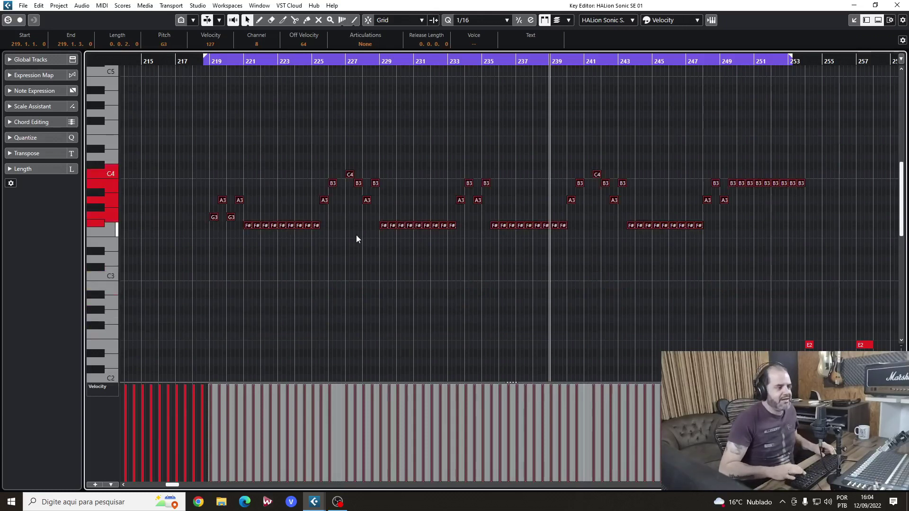
key(shift+Up)
key(shift+Up)
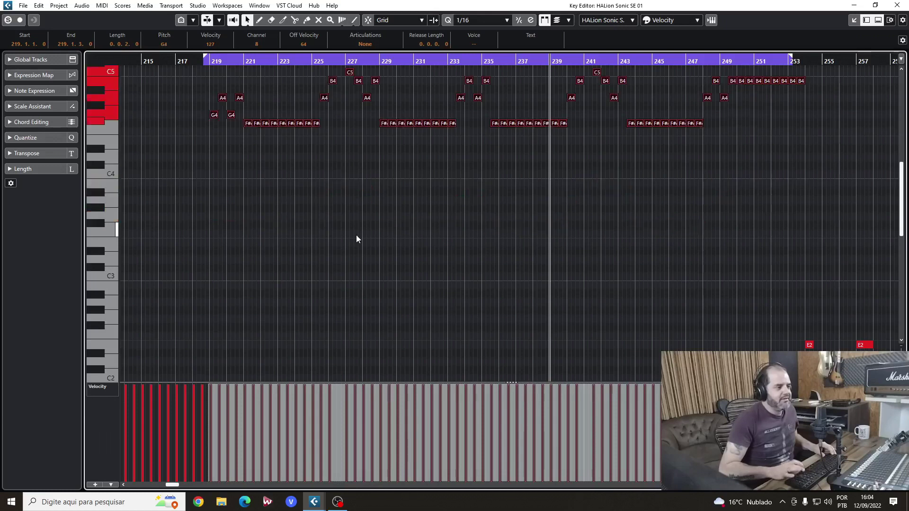
key(shift+Down)
key(shift+Down)
key(shift+Up)
key(shift+Up)
key(shift+Down)
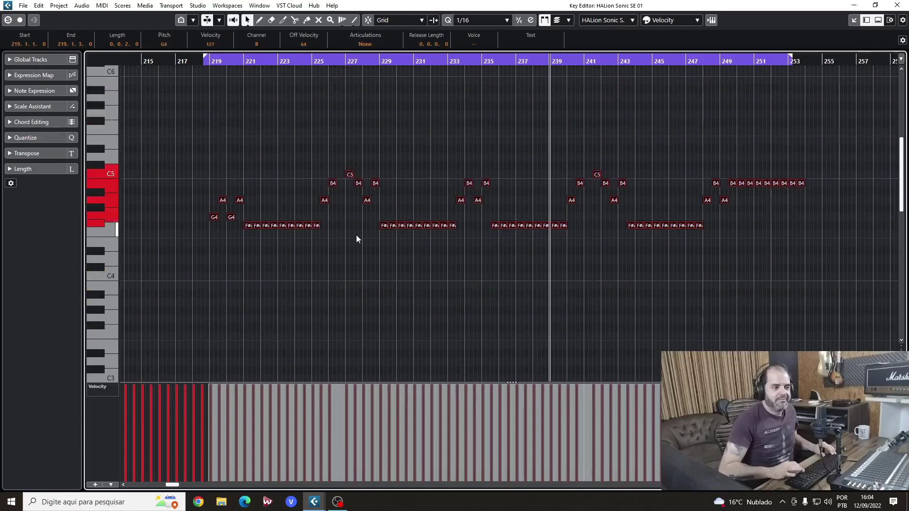
key(shift+Down)
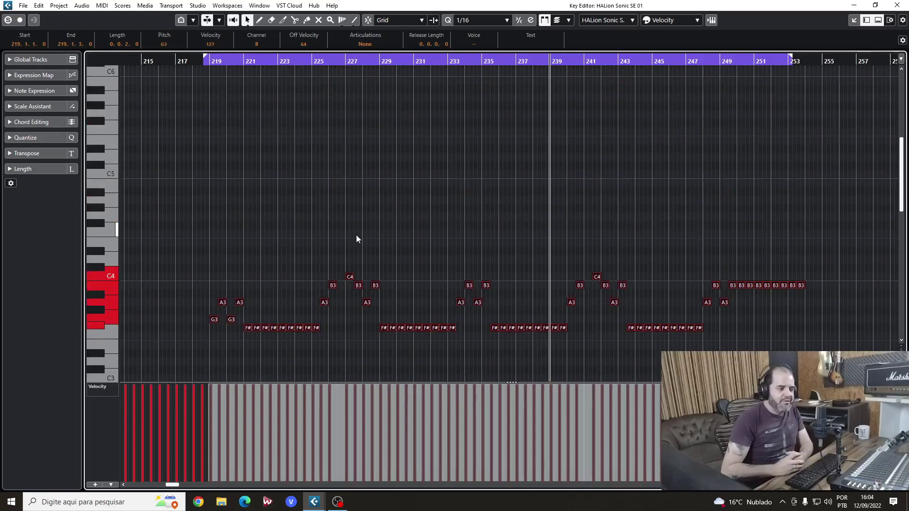